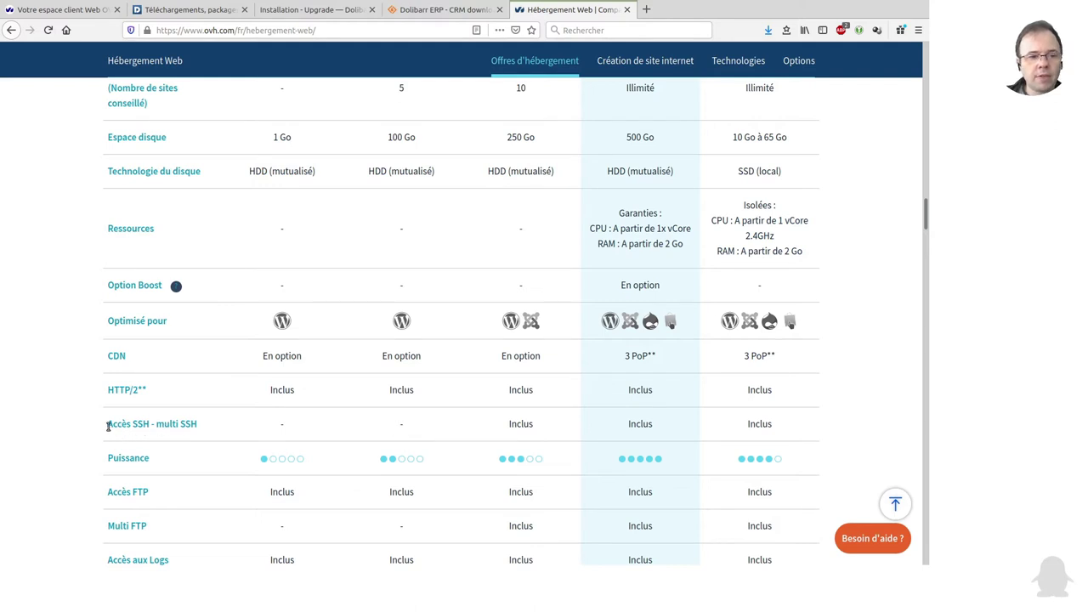
Step: Compare the OVH web hosting plans, checking SSH access and the Perso and Pro offers in the comparison table
drag(108, 426, 151, 425)
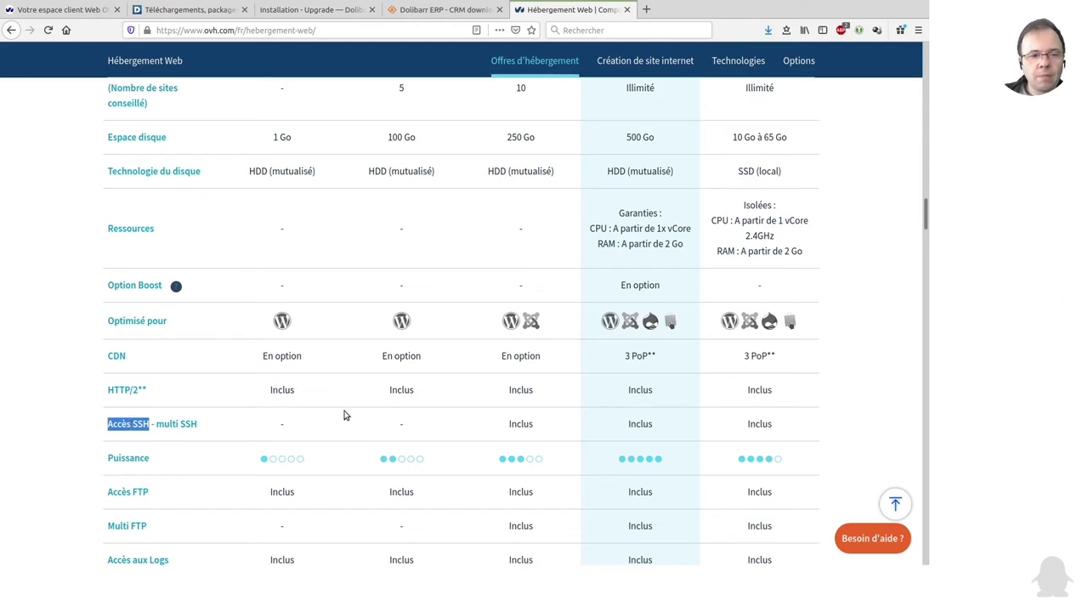
scroll(438, 421, down, 3)
scroll(435, 422, down, 10)
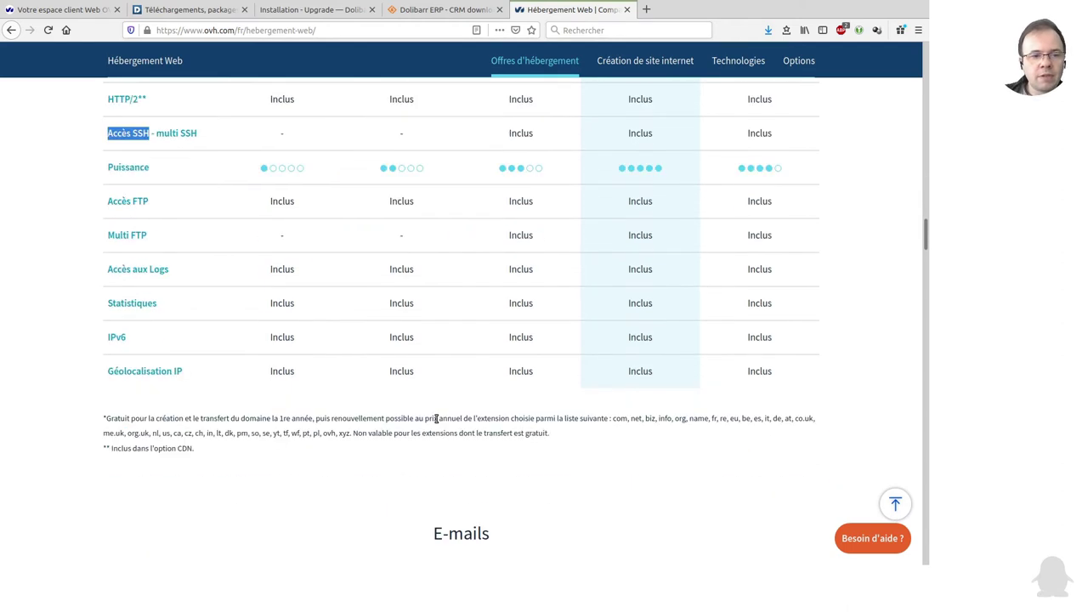
scroll(435, 423, up, 4)
scroll(435, 419, up, 20)
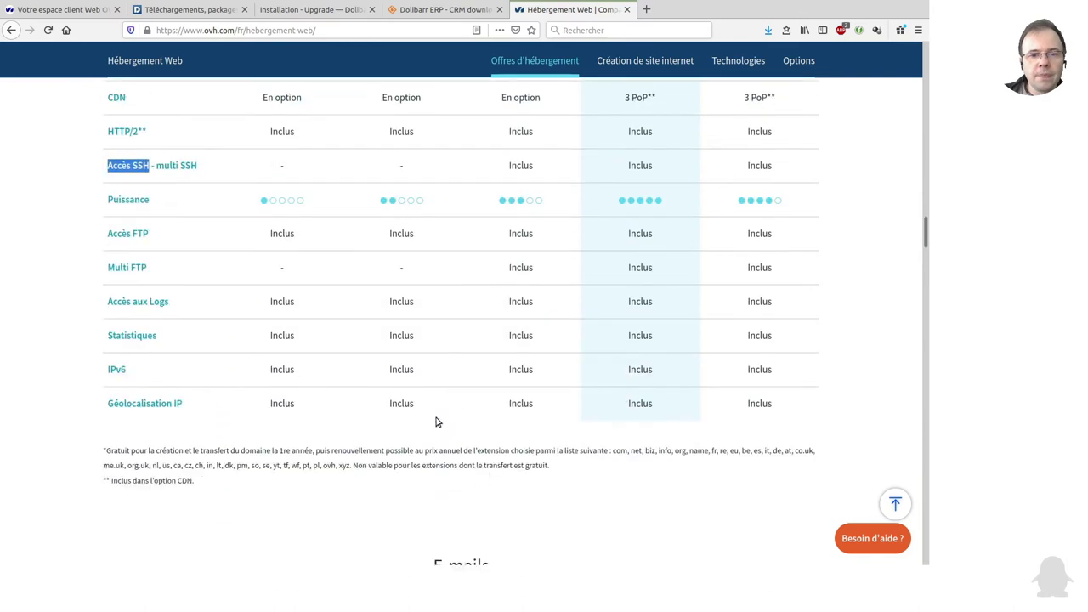
scroll(436, 419, up, 5)
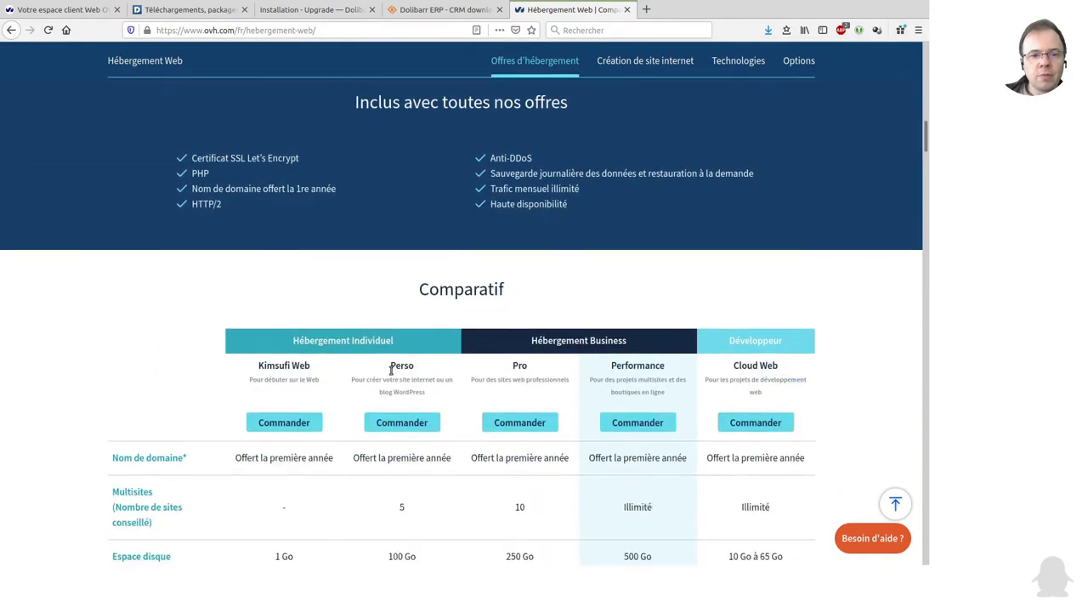
scroll(402, 367, down, 2)
drag(403, 367, 426, 371)
scroll(510, 340, down, 2)
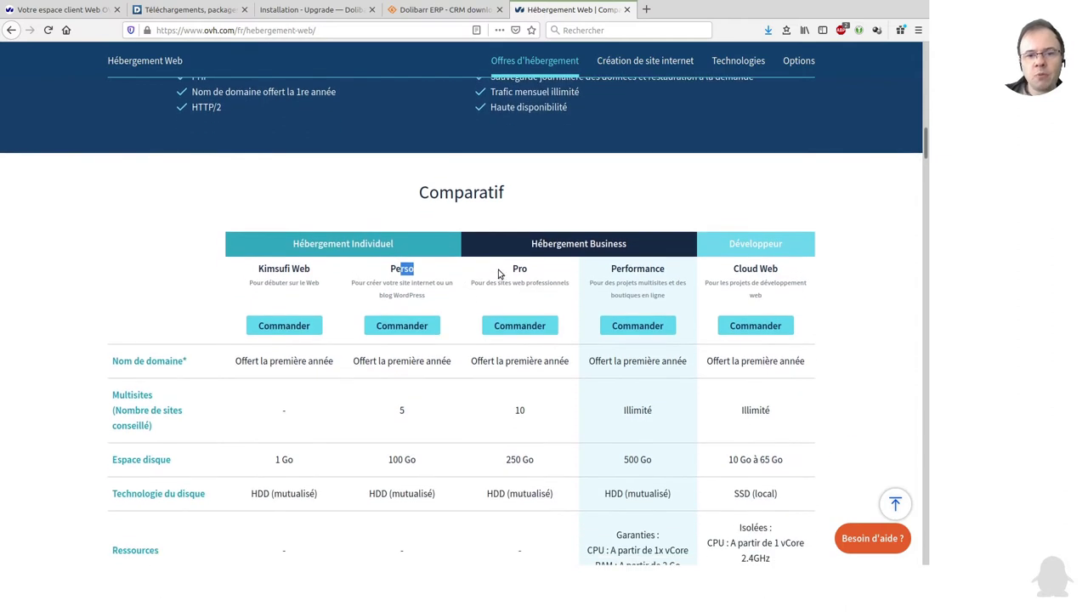
scroll(459, 417, down, 3)
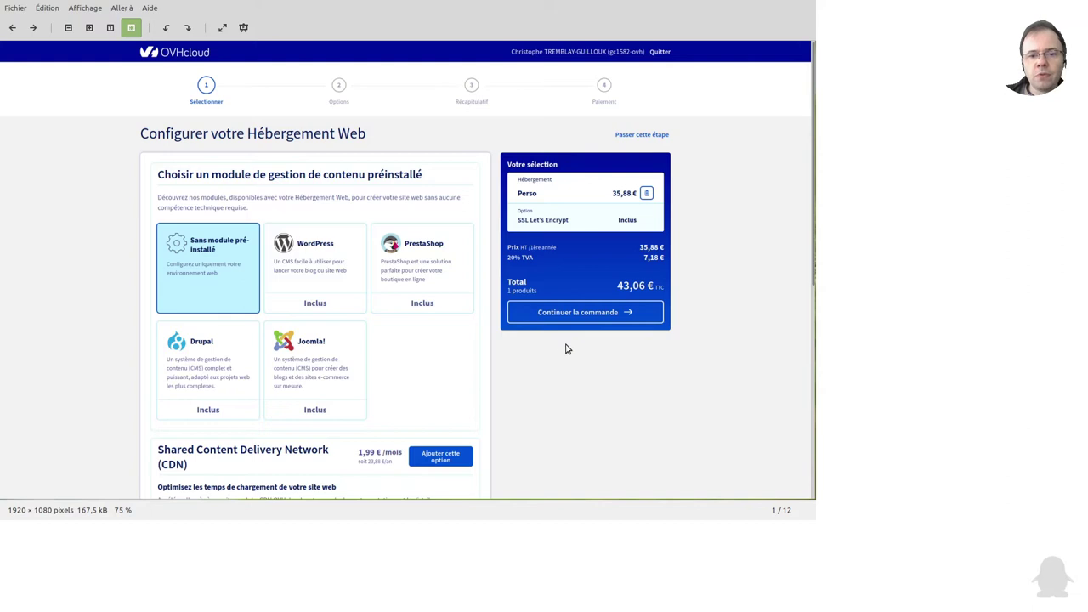
Step: Switch to the image viewer and review the order captures from choosing a domain name and its options to the order summary
key(Right)
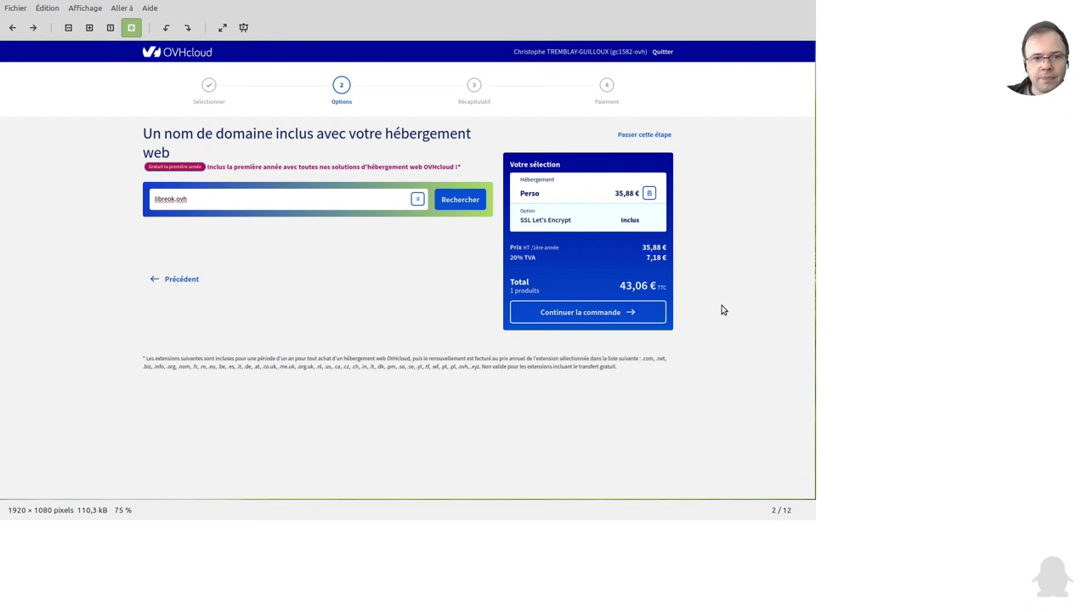
key(Right)
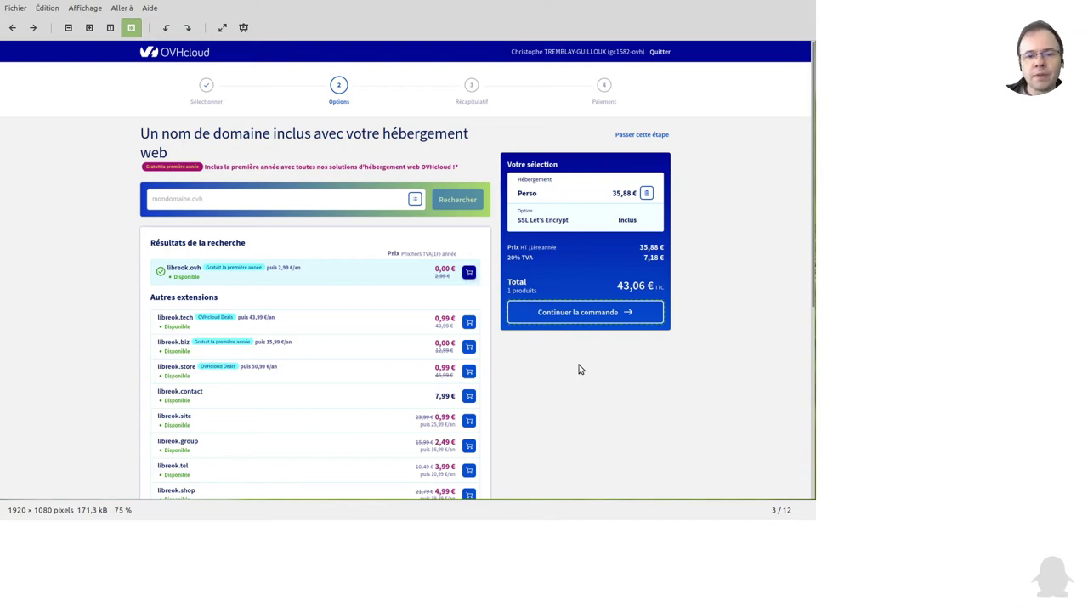
key(Right)
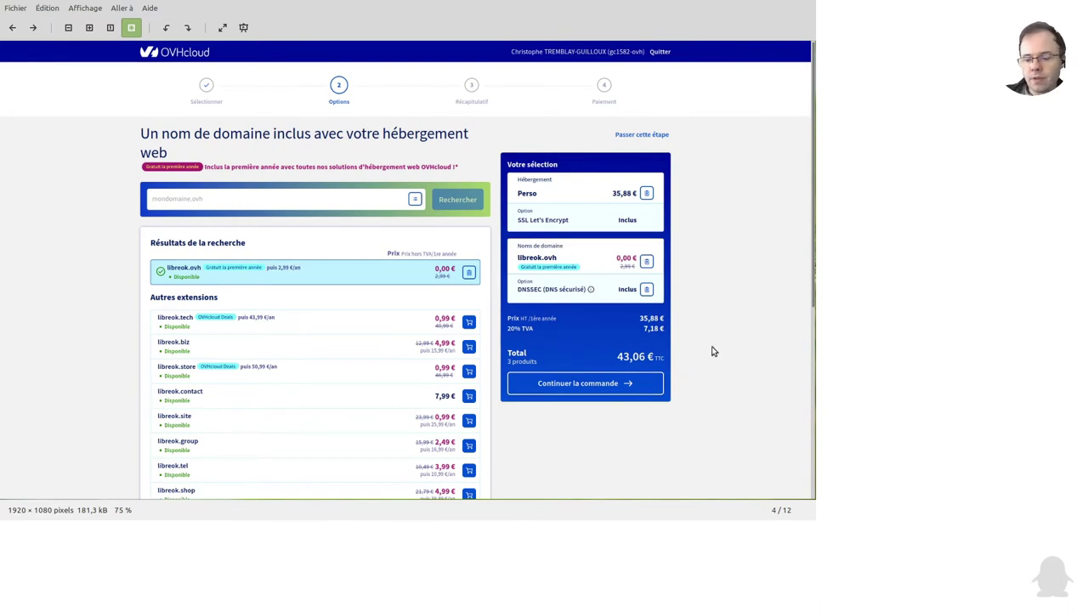
key(Right)
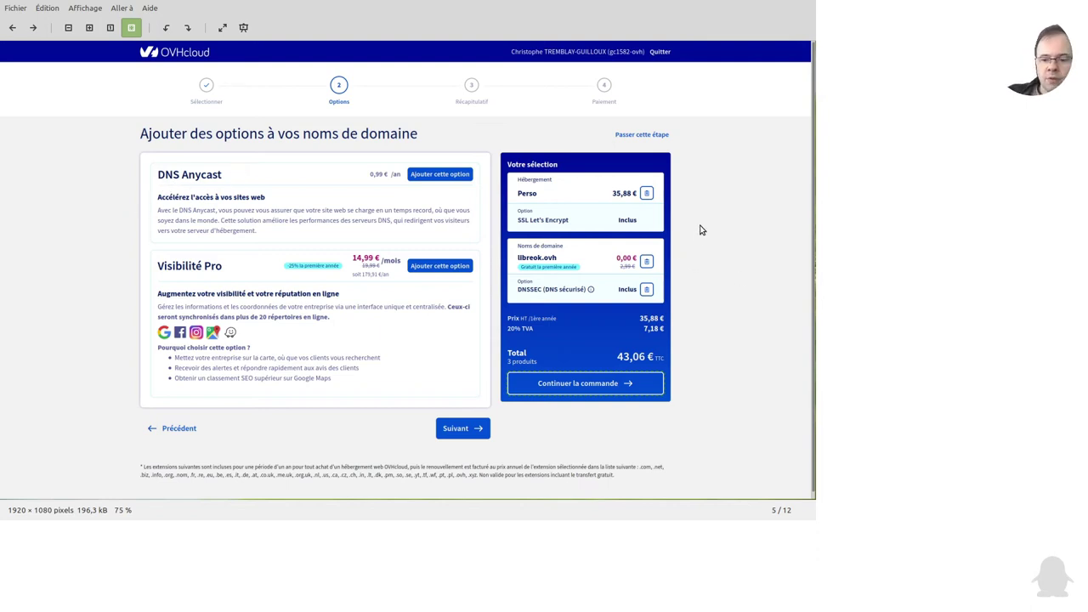
key(Right)
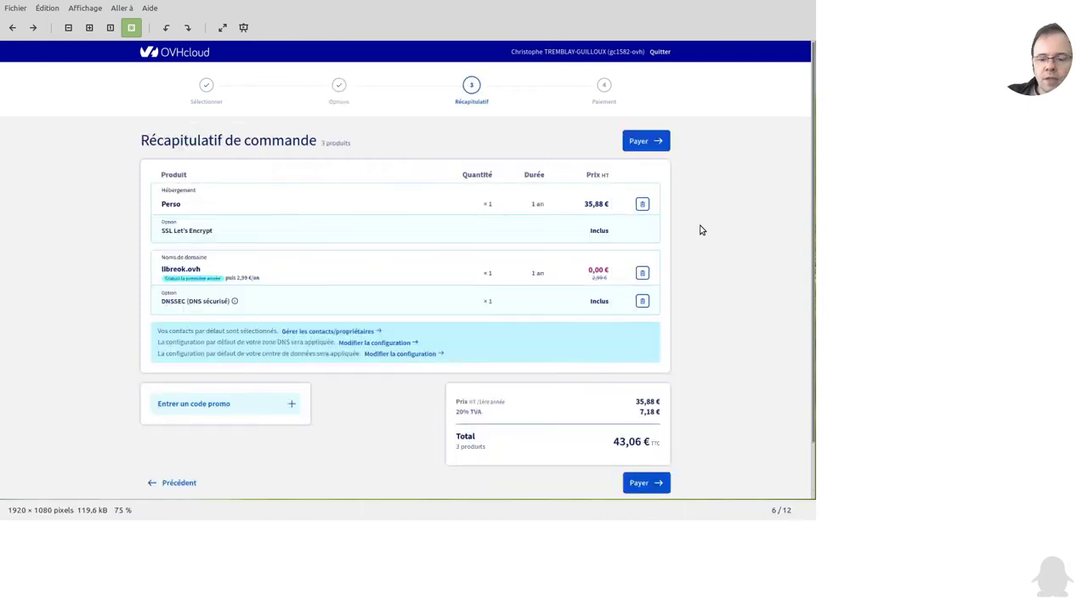
key(Left)
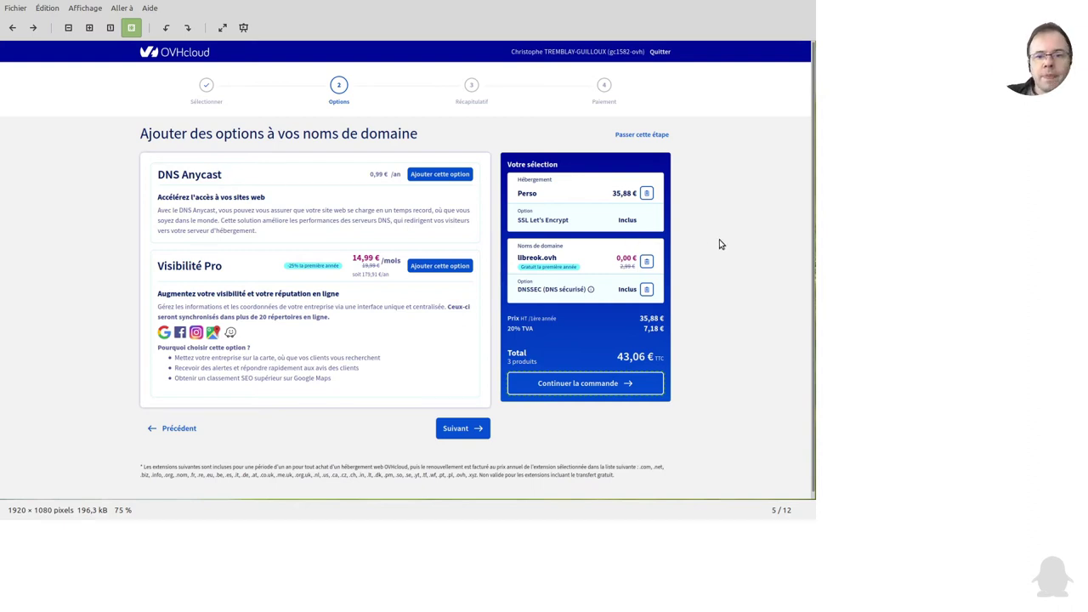
key(Right)
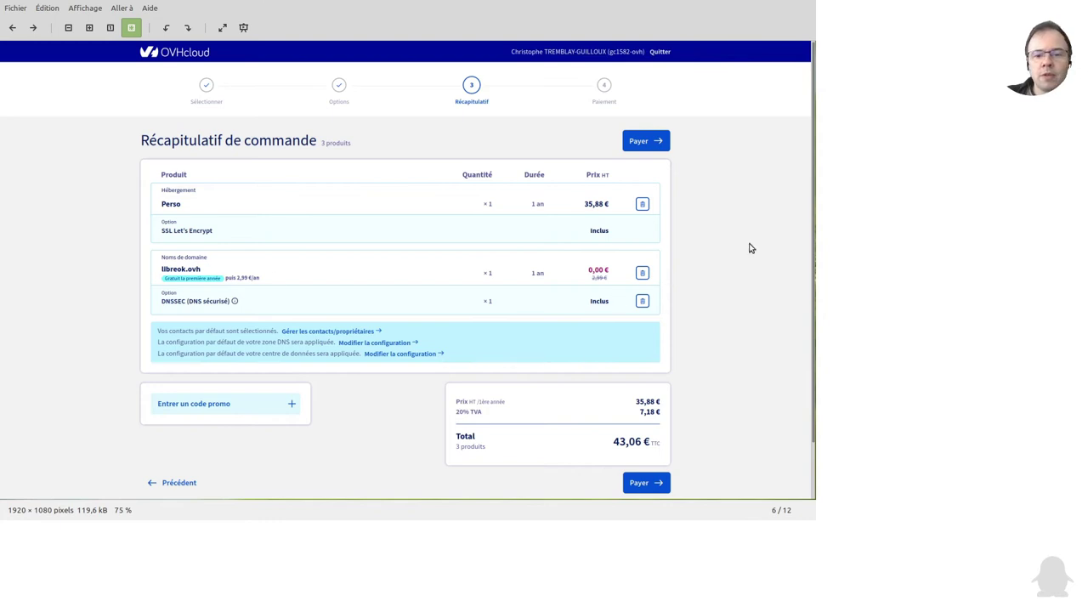
Step: Review the remaining order captures covering the terms and payment, order confirmation, validation e-mail and FTP credentials message
key(Right)
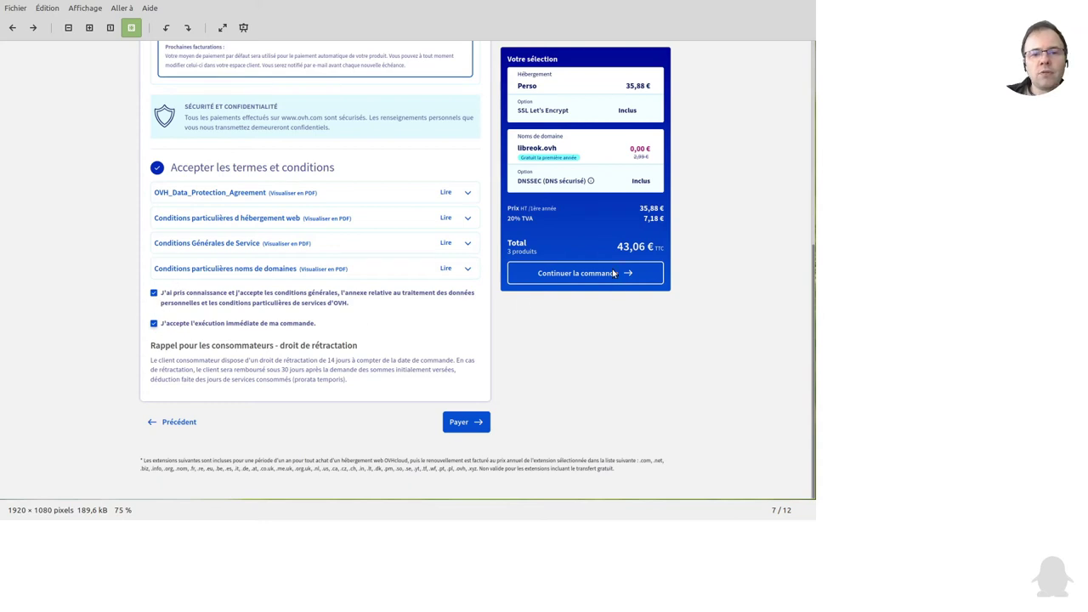
key(Right)
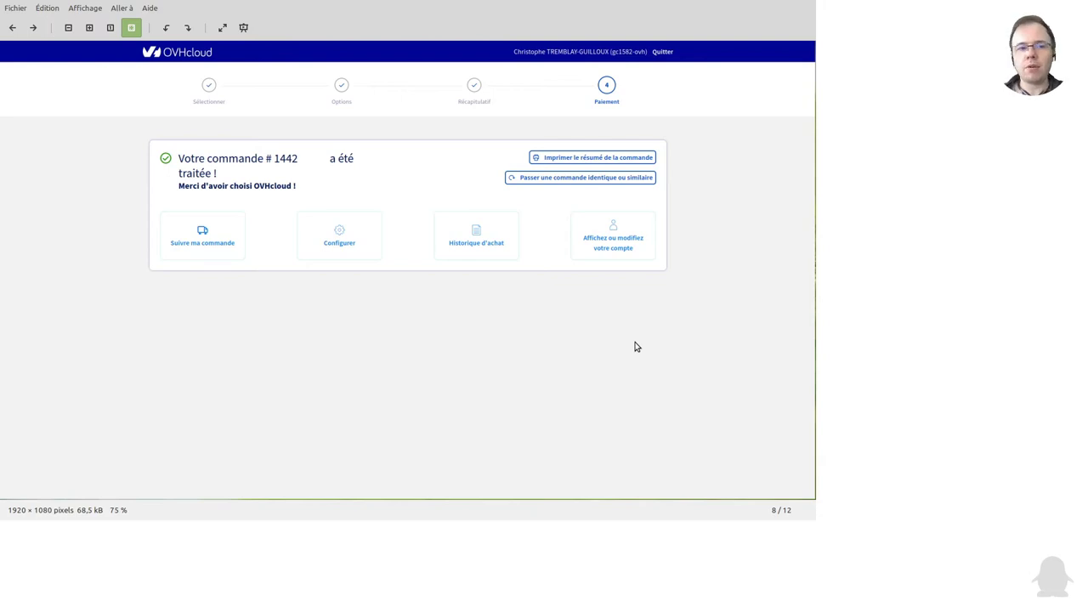
key(Right)
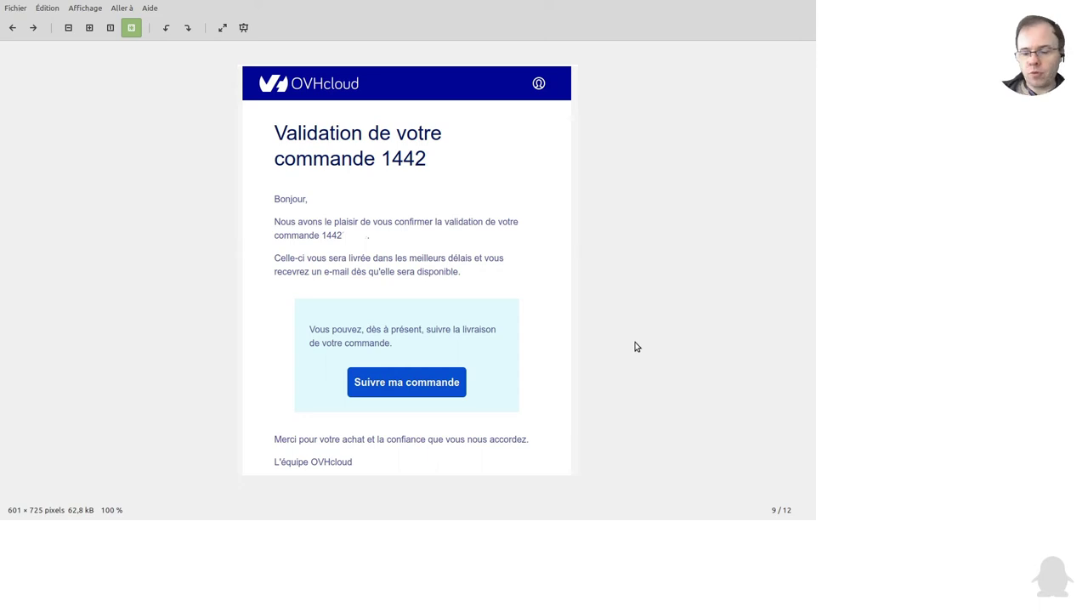
key(Right)
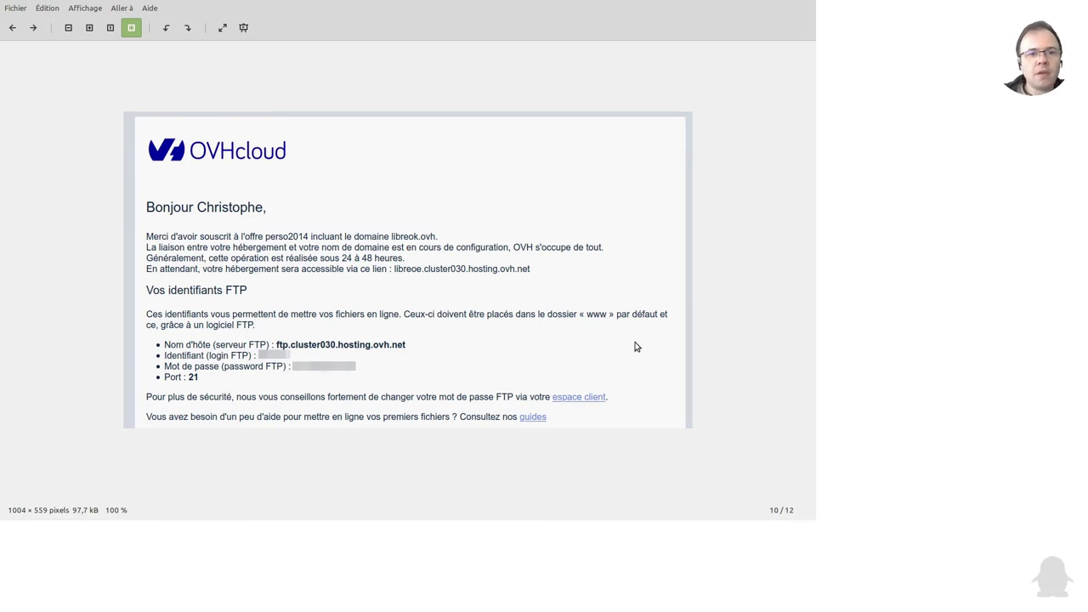
key(Right)
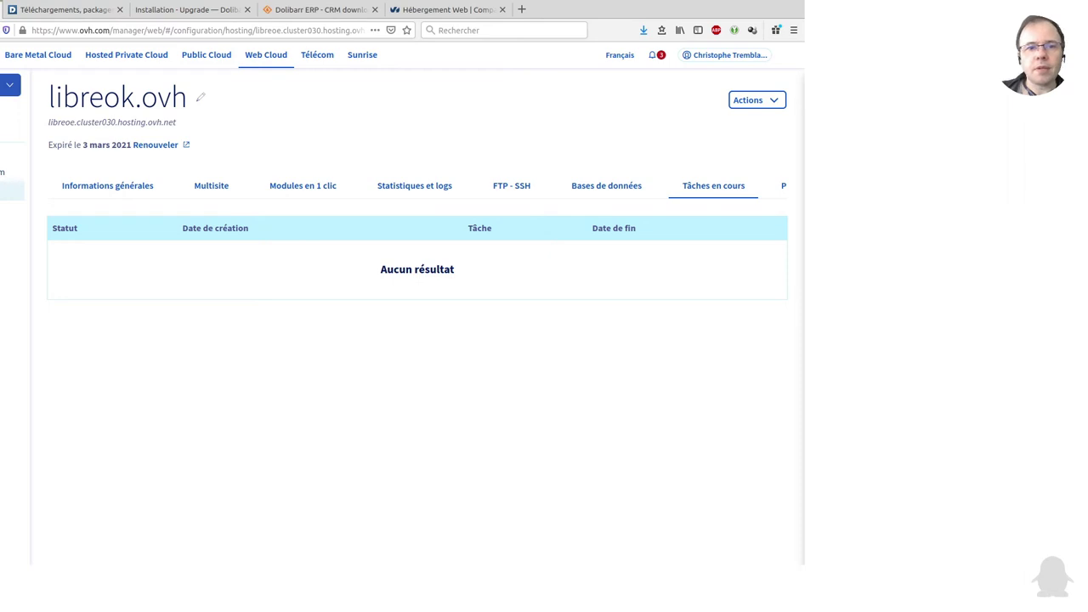
Step: Examine the general information, configuration and subscription details of the libreok.ovh hosting in the OVH customer area
click(118, 192)
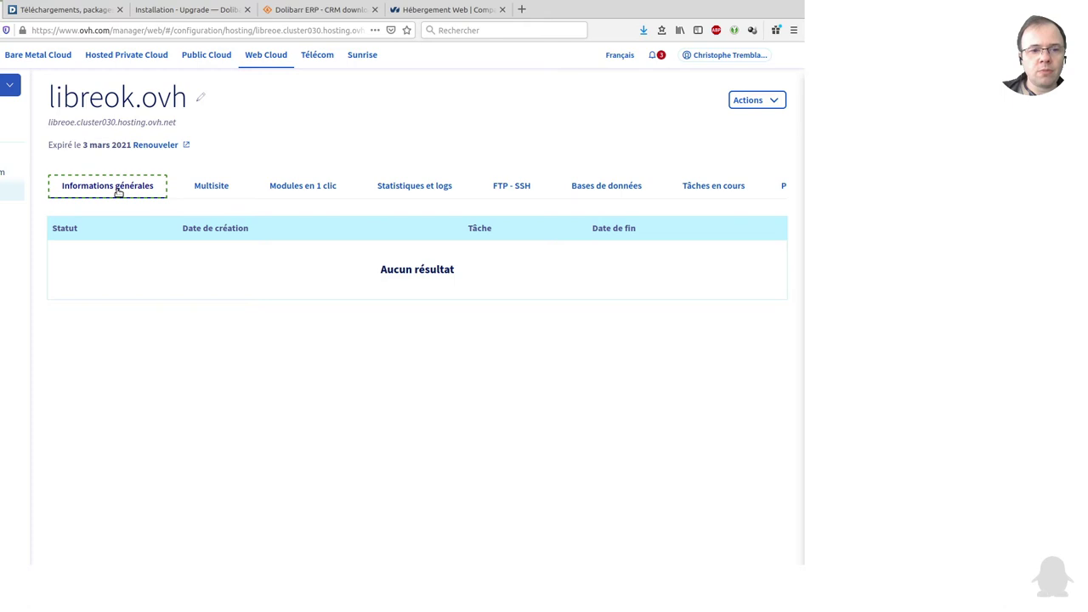
scroll(306, 153, down, 3)
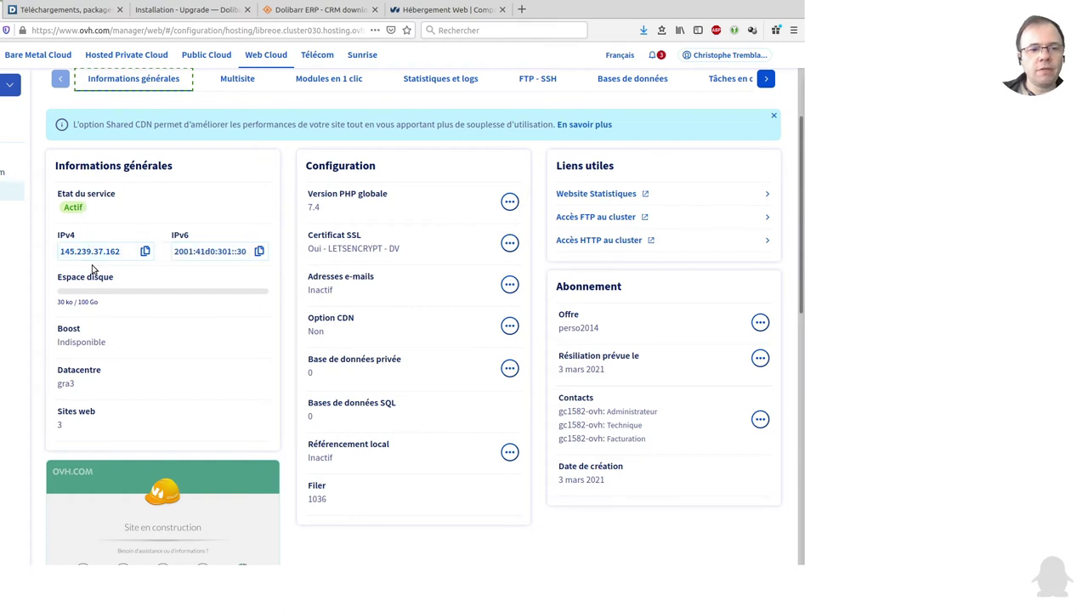
scroll(119, 279, down, 1)
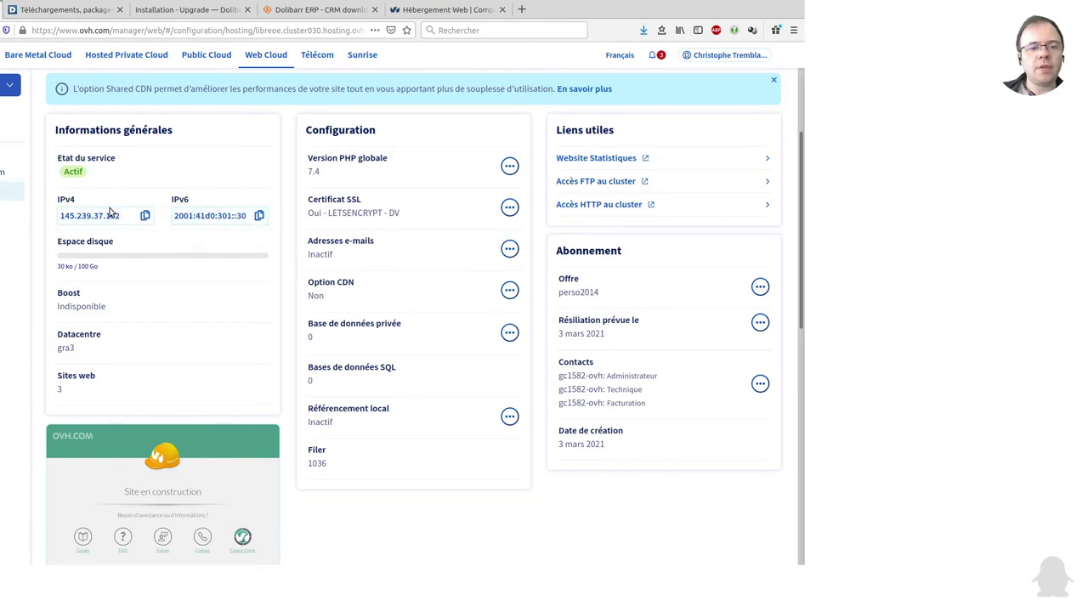
scroll(102, 266, down, 2)
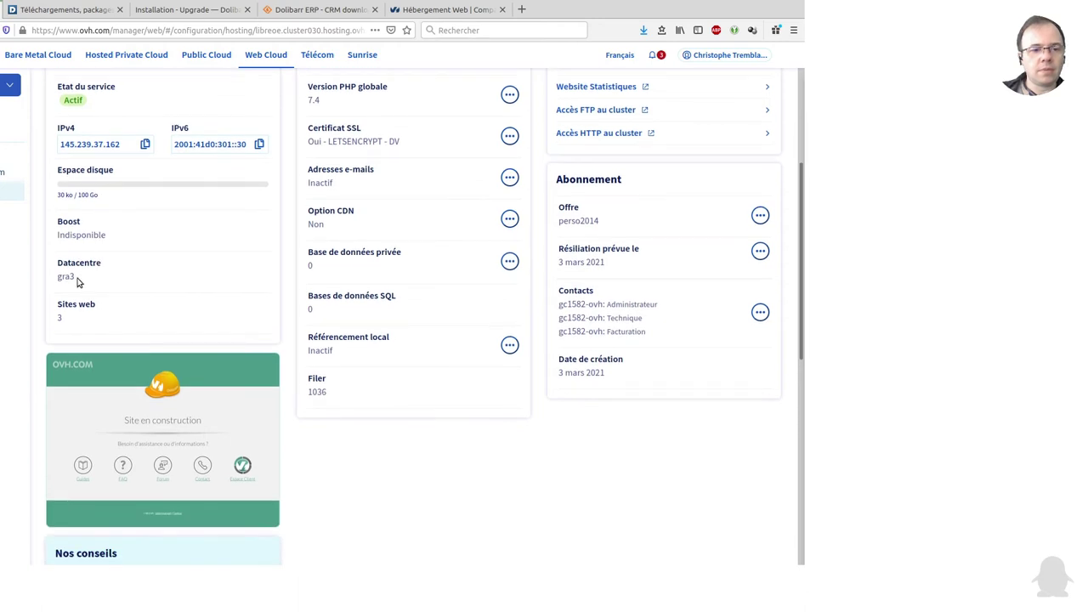
scroll(76, 280, down, 1)
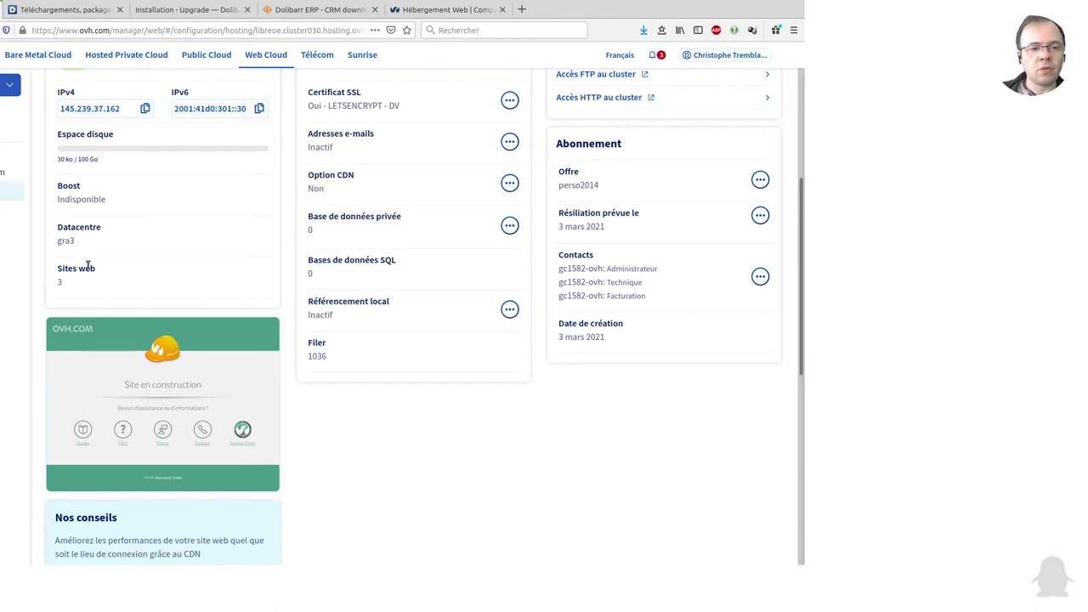
scroll(276, 252, up, 2)
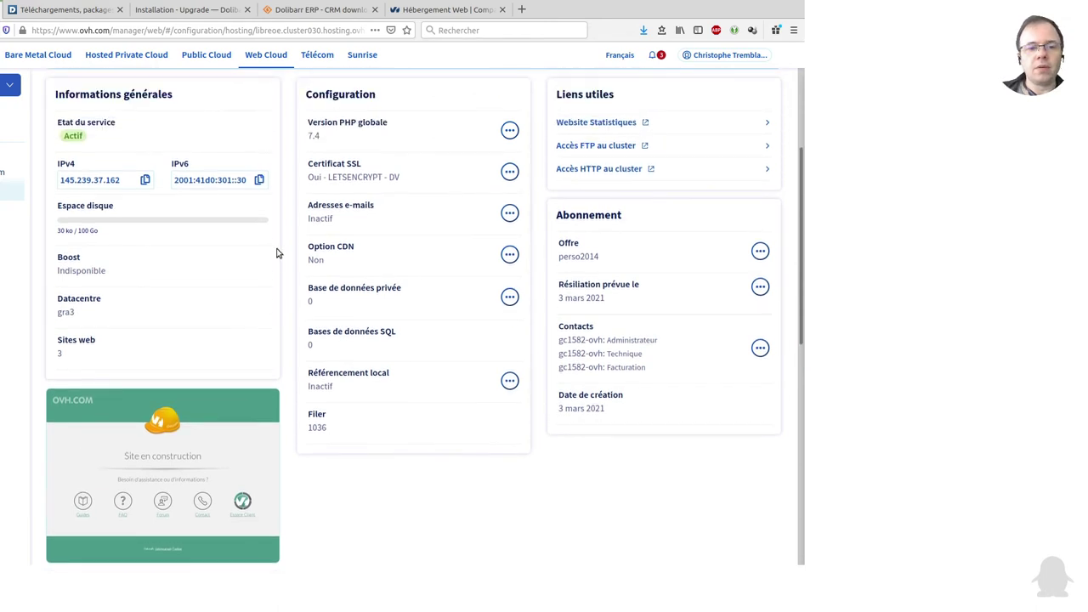
scroll(277, 252, up, 2)
scroll(391, 280, down, 3)
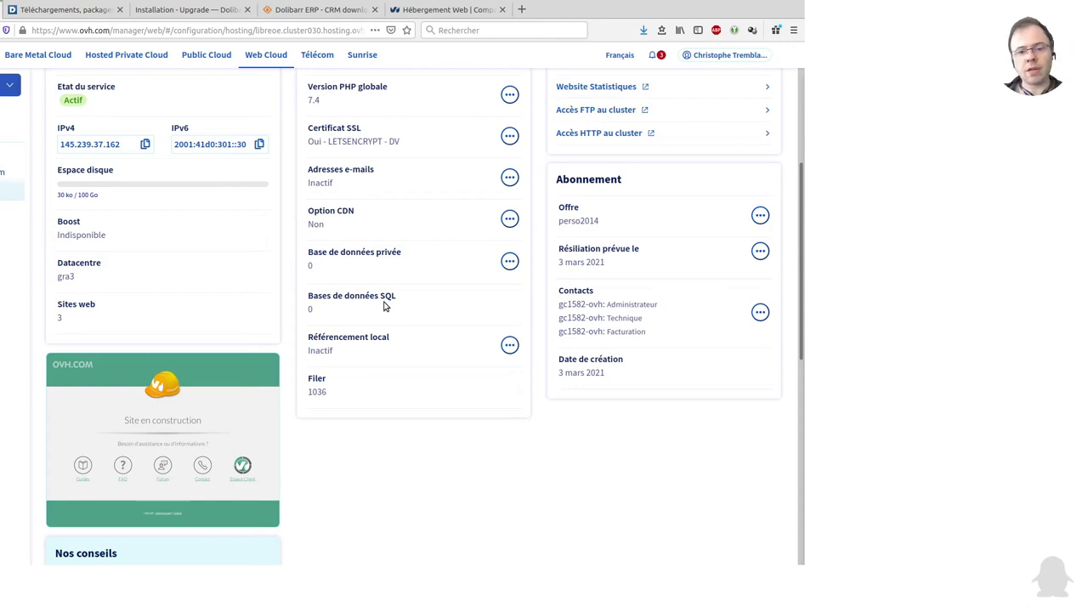
scroll(384, 306, up, 2)
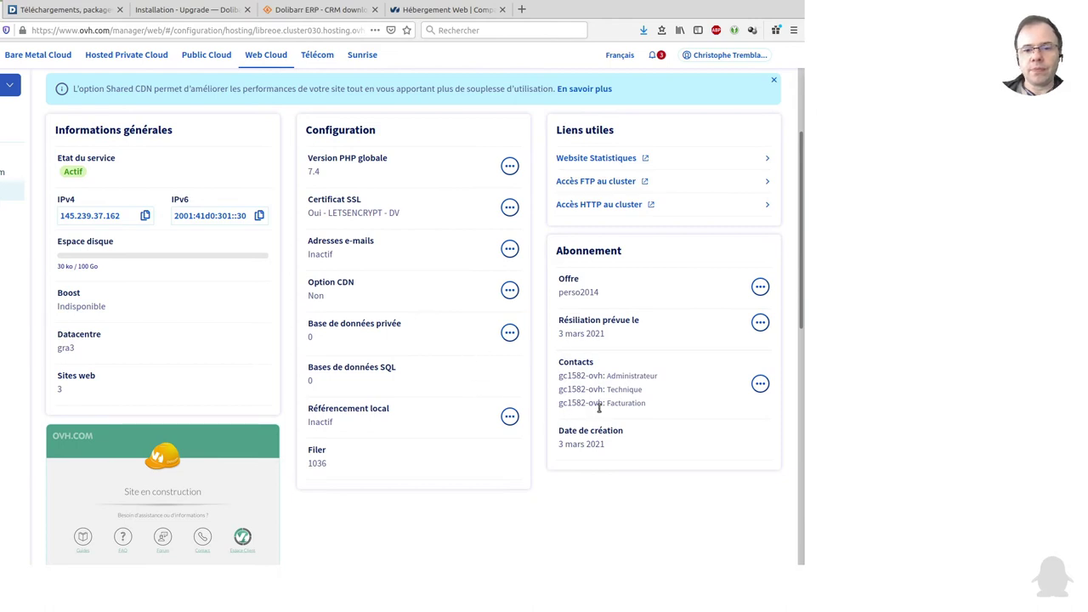
Step: Check the multisite domains of the libreok.ovh hosting and its FTP - SSH access settings
scroll(472, 364, up, 4)
click(254, 190)
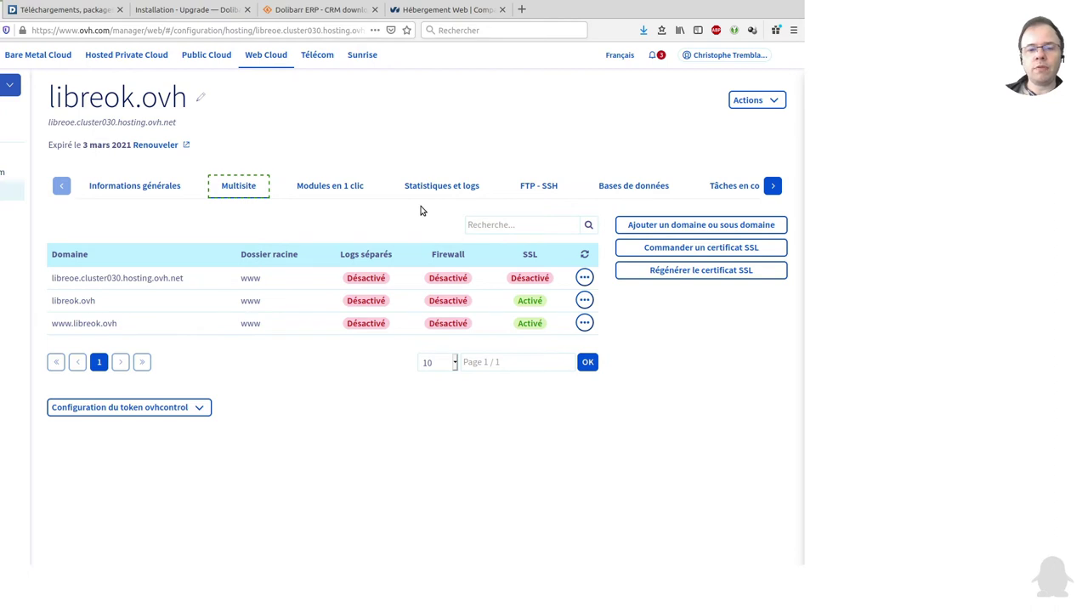
click(545, 190)
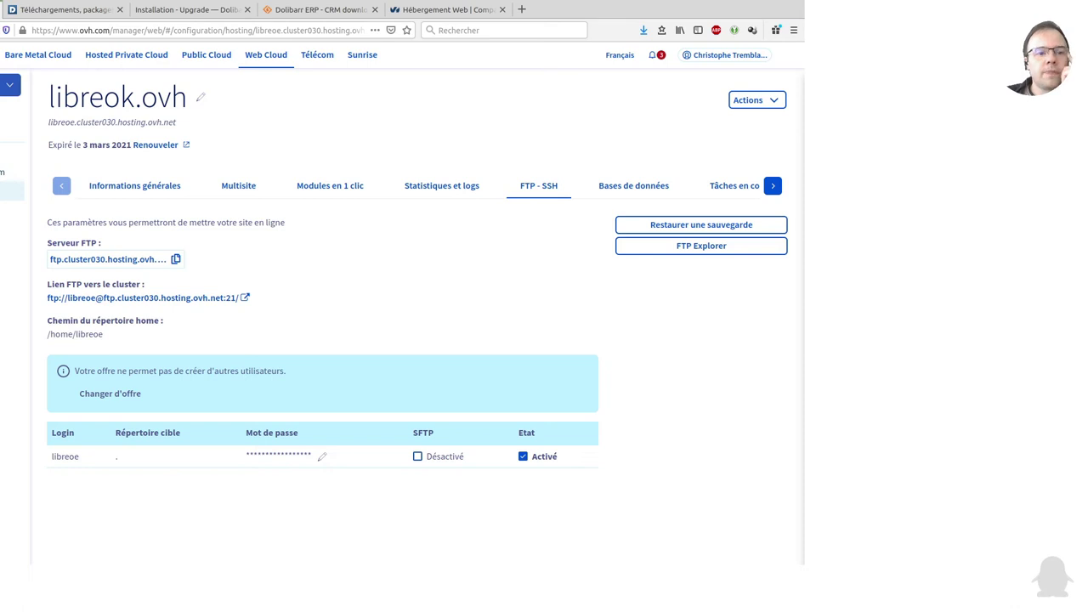
Step: Go from the Dolibarr home page to its downloads page and open the SourceForge download area for stable versions
click(39, 9)
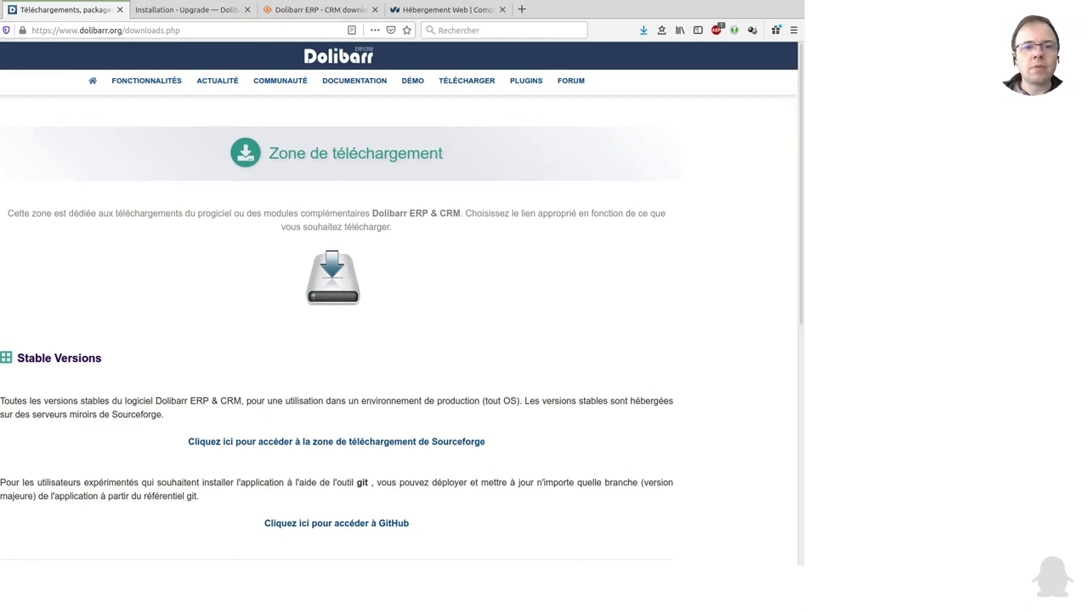
click(340, 60)
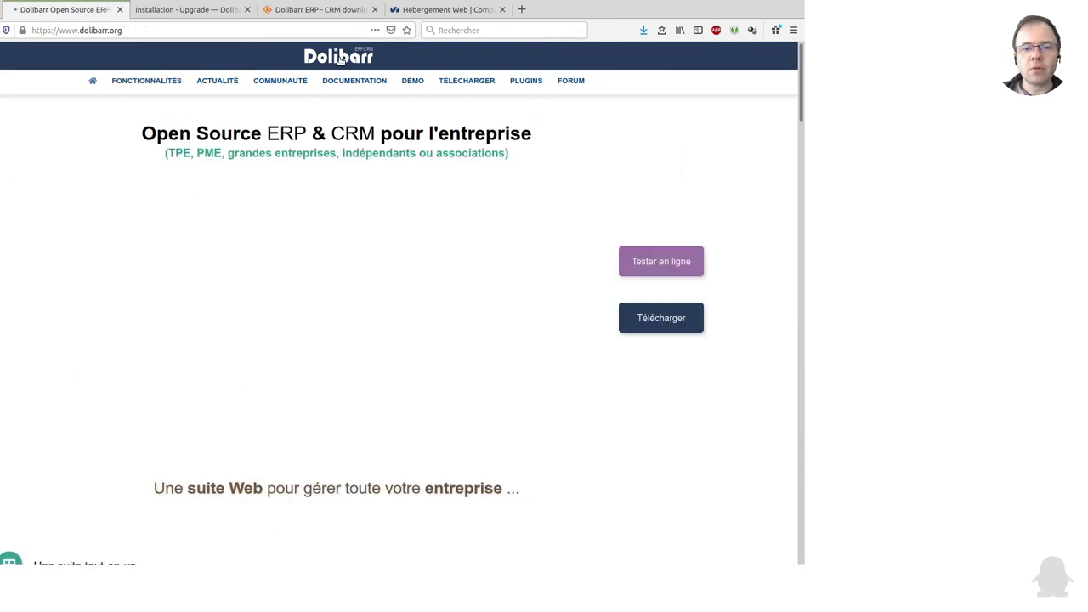
click(663, 319)
scroll(244, 223, down, 2)
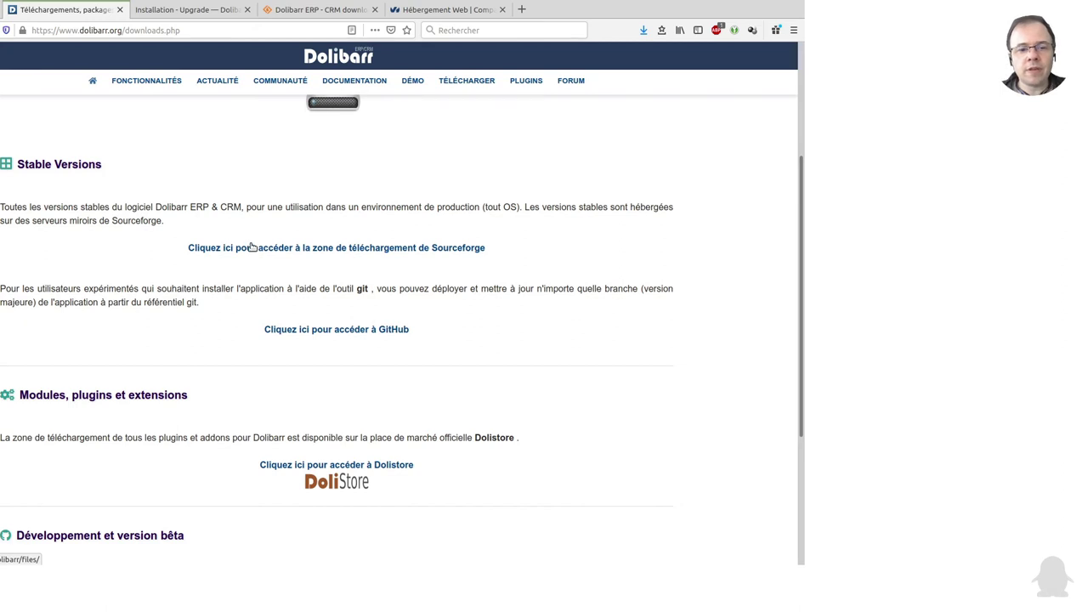
click(252, 248)
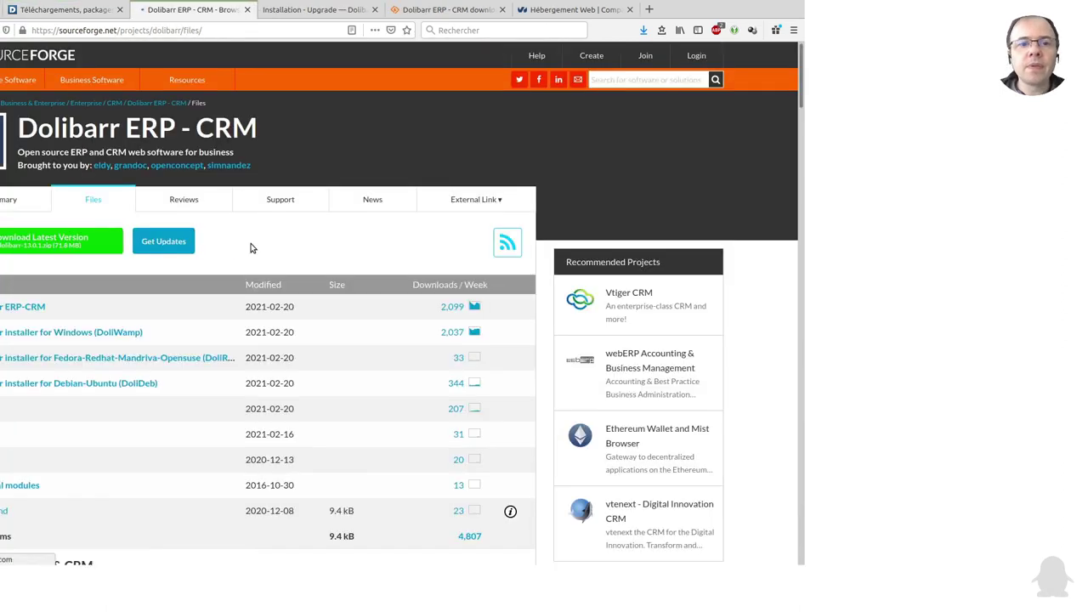
Step: Open the Dolibarr ERP-CRM folder in the SourceForge project files and look through its list of releases
scroll(250, 248, down, 3)
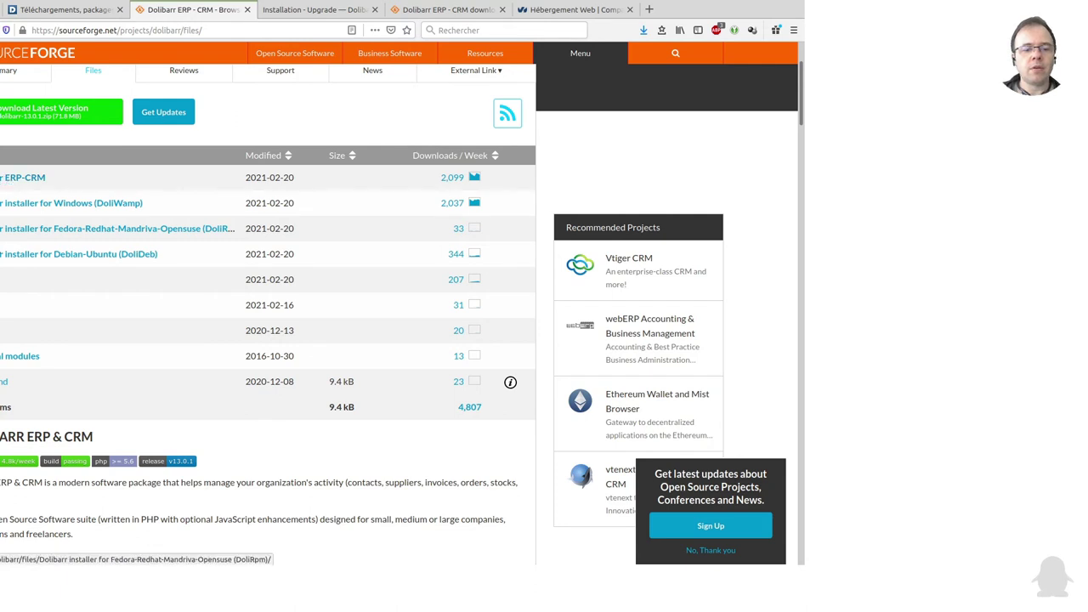
click(6, 181)
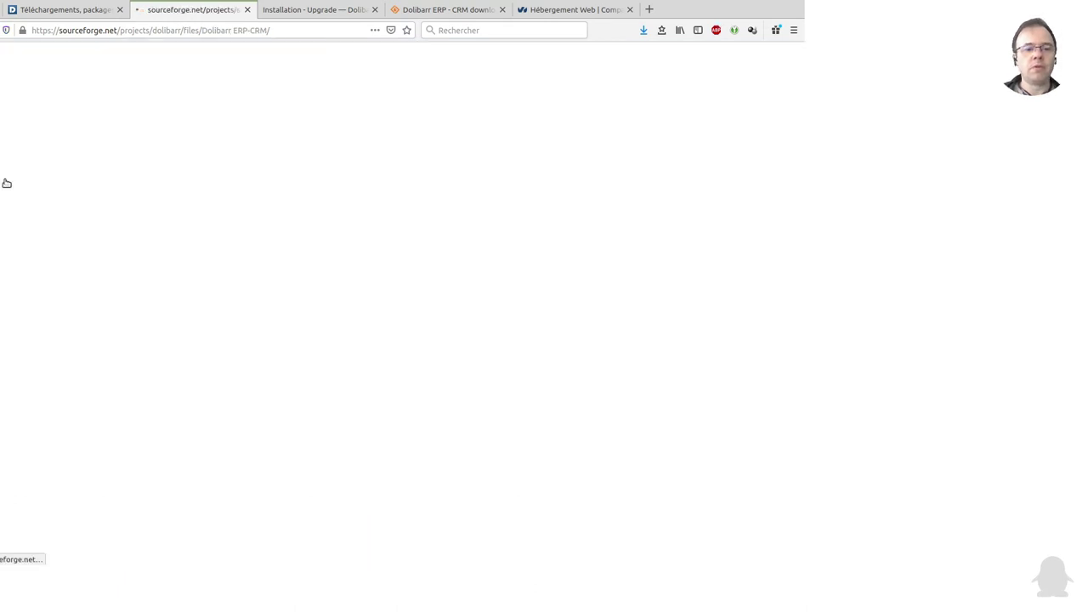
scroll(4, 184, down, 3)
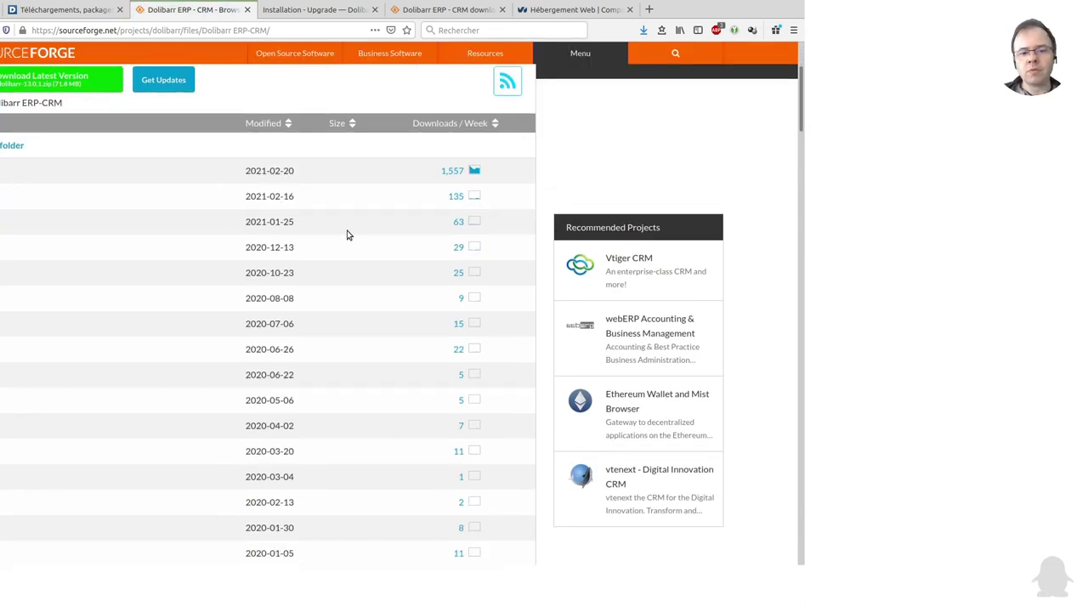
Step: Open the 13.0.1 release folder of Dolibarr ERP-CRM on SourceForge and look through its download files
scroll(376, 230, down, 3)
scroll(376, 230, up, 3)
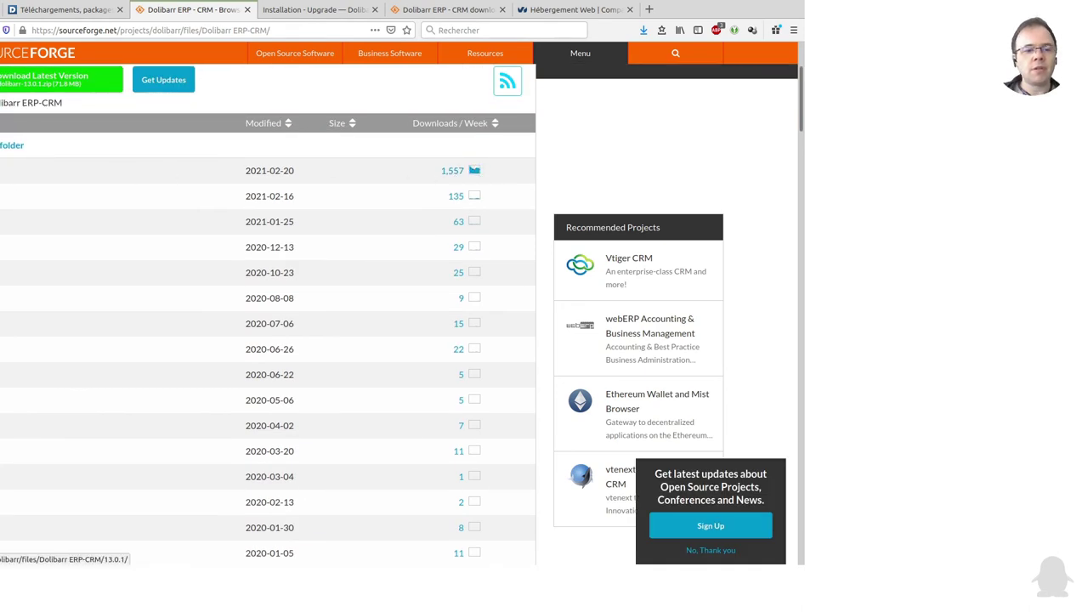
click(5, 170)
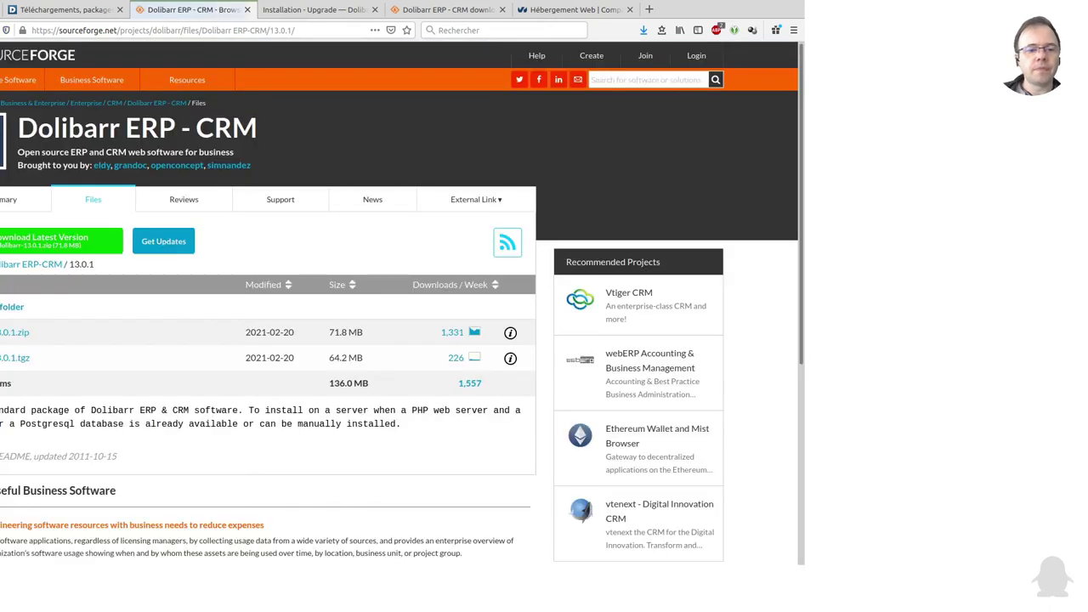
scroll(402, 303, down, 3)
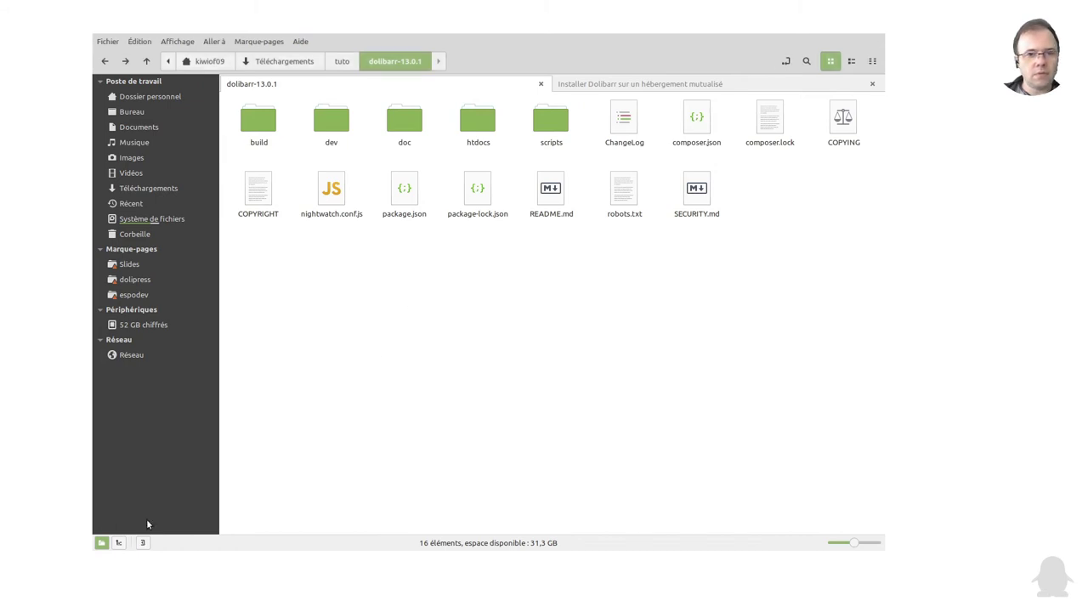
Step: In the file manager, locate the dolibarr-13.0.1.zip archive in the tuto folder and open the extracted dolibarr-13.0.1 folder beside it
click(341, 62)
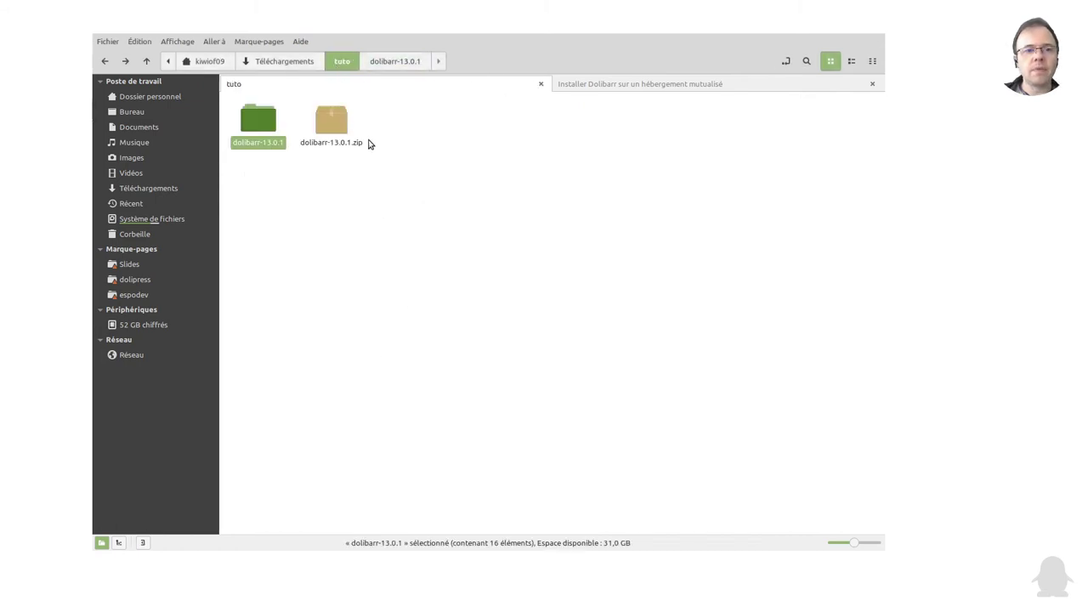
click(335, 235)
click(332, 116)
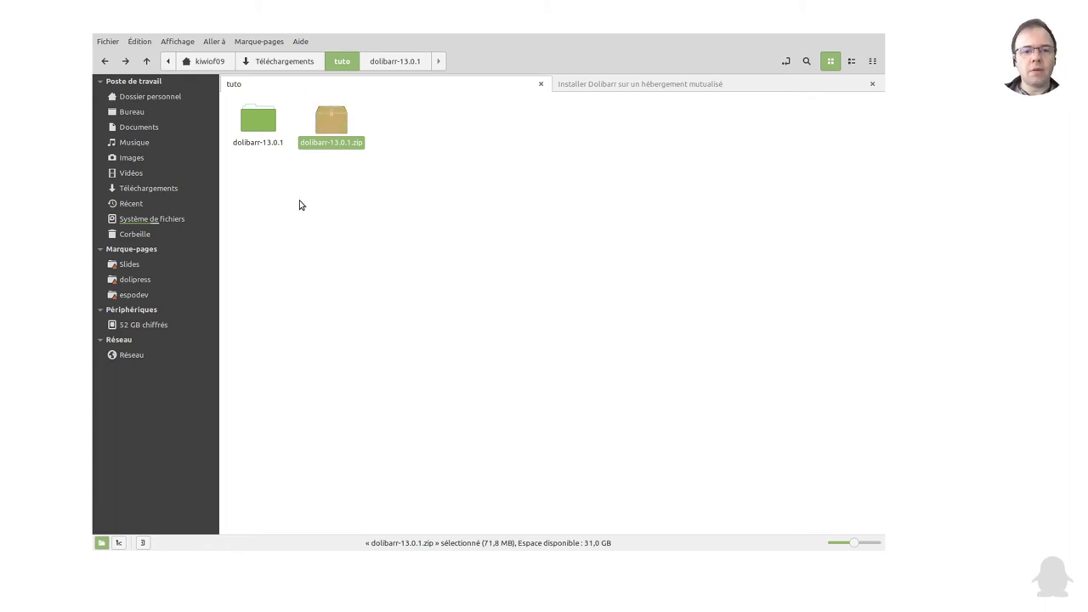
click(260, 129)
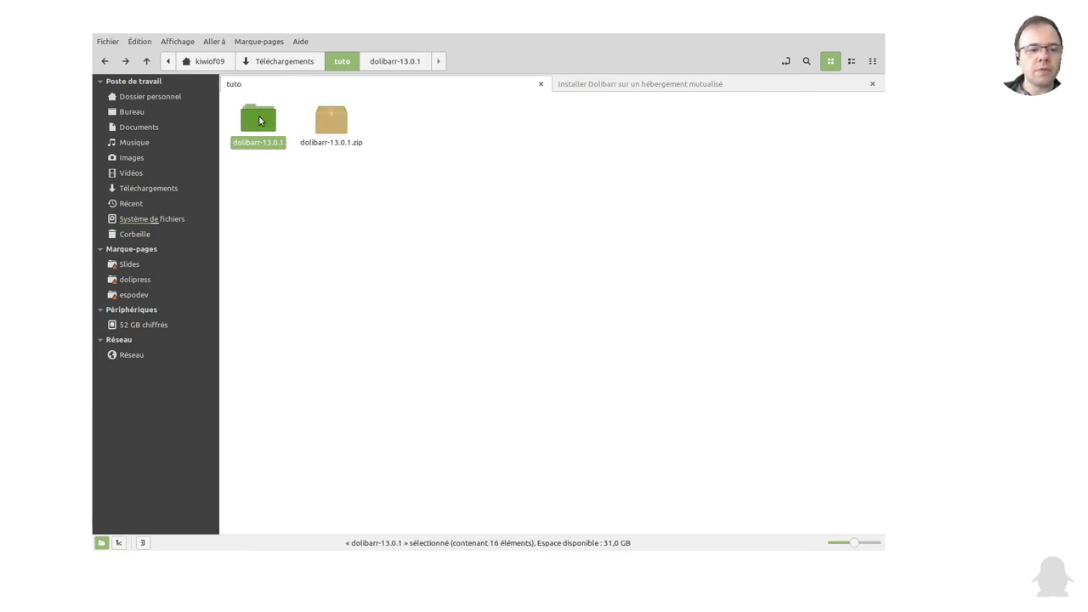
double_click(260, 117)
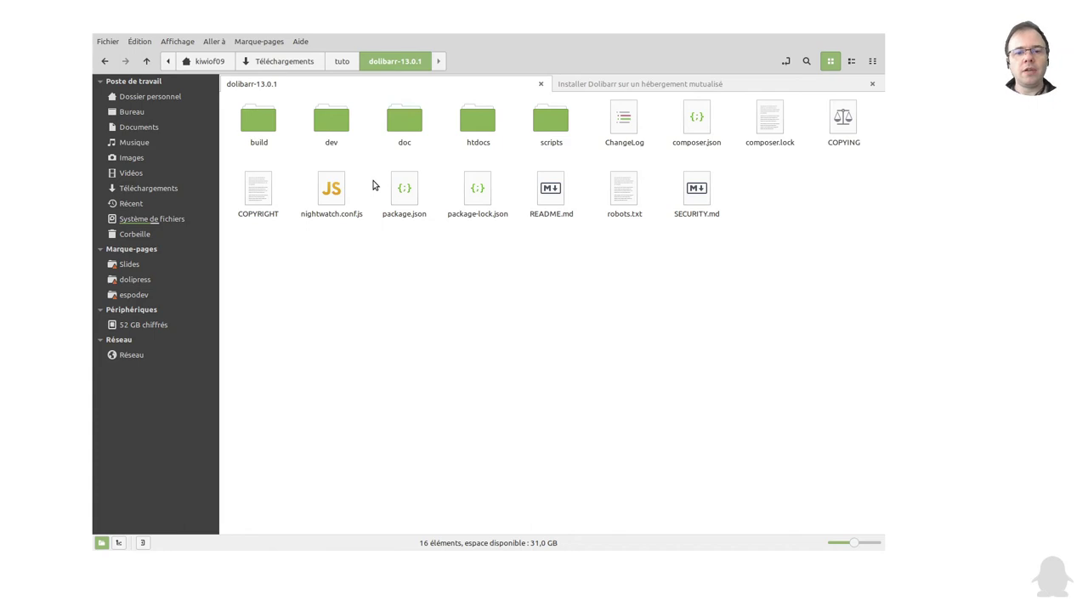
Step: Open the htdocs folder of dolibarr-13.0.1 and look through the folders and files it contains
click(478, 121)
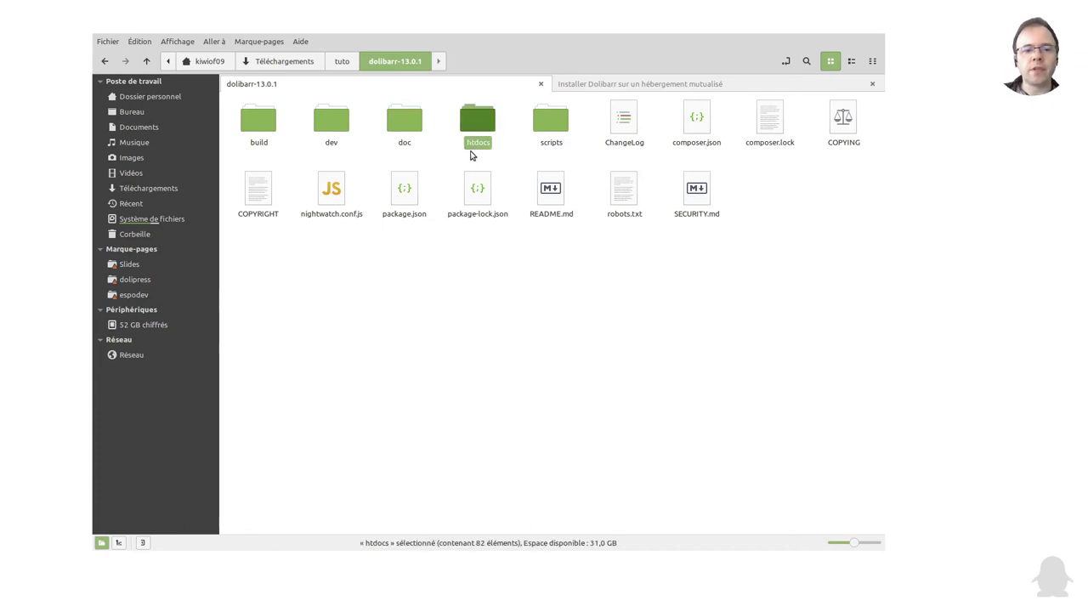
double_click(472, 122)
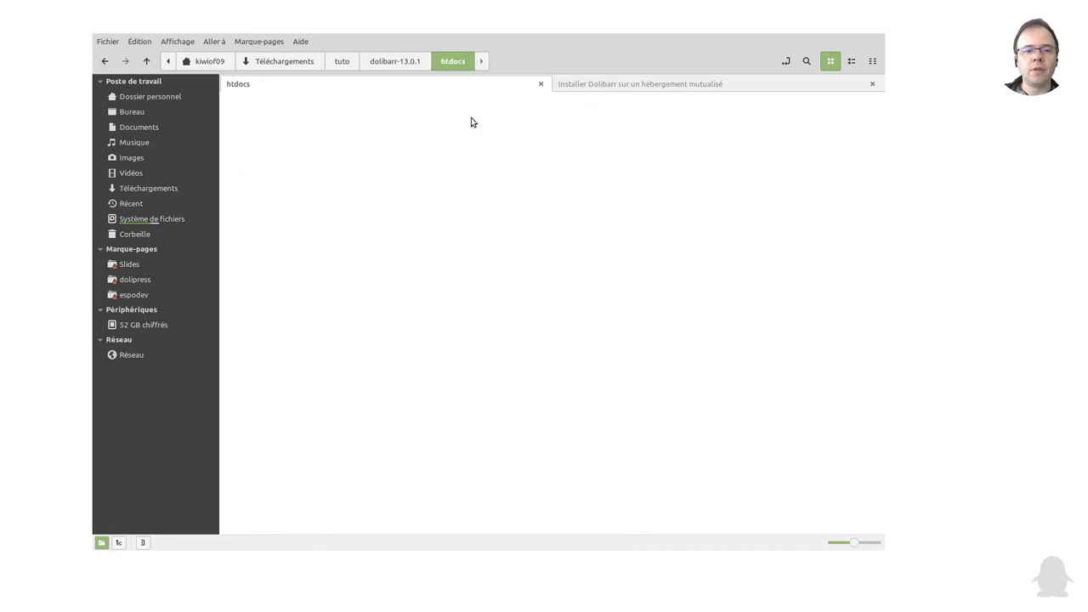
scroll(454, 214, down, 5)
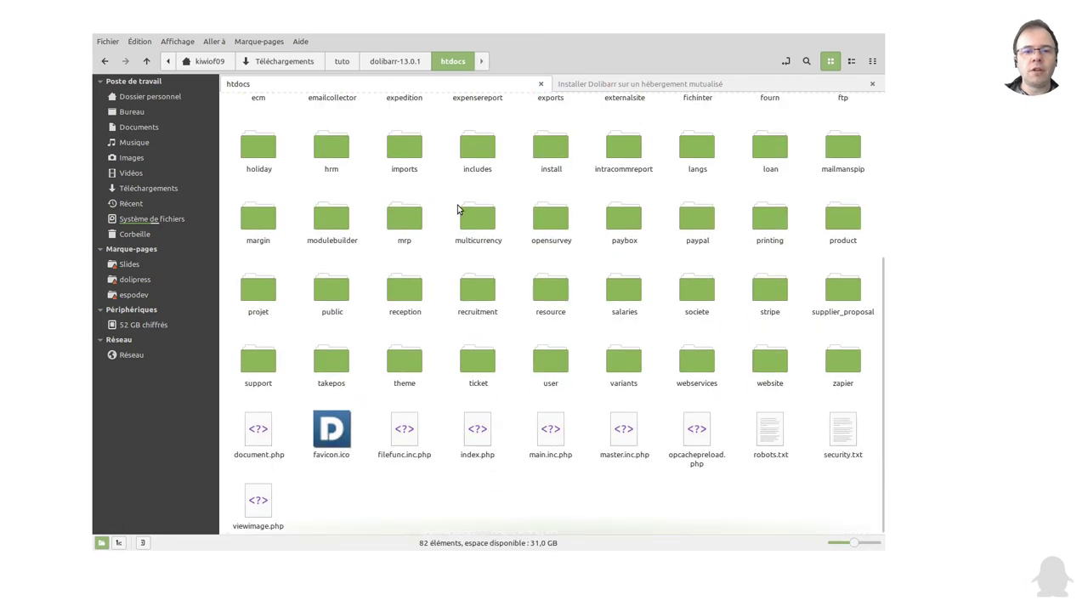
scroll(458, 208, up, 5)
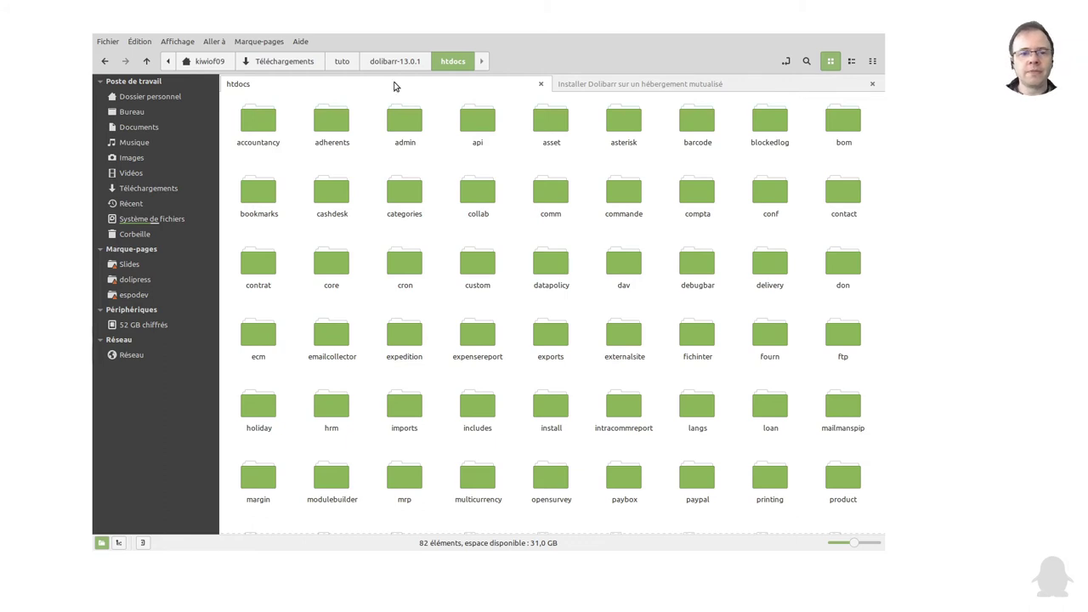
scroll(535, 306, down, 3)
scroll(548, 289, up, 3)
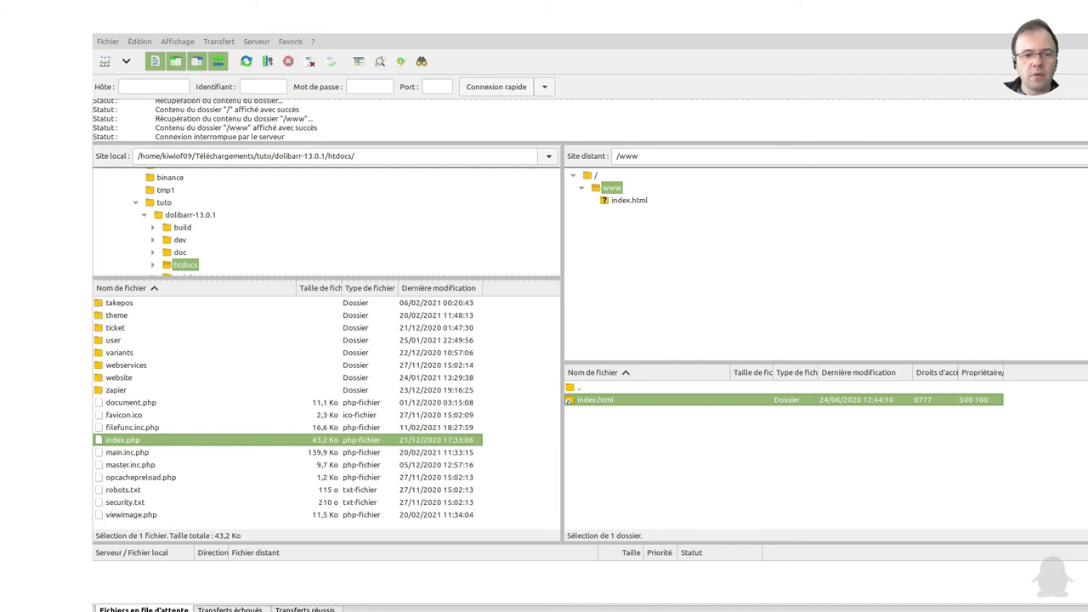
Step: In FileZilla, reconnect to the hosting's FTP server at the remote root folder and fit the whole window on screen
click(107, 42)
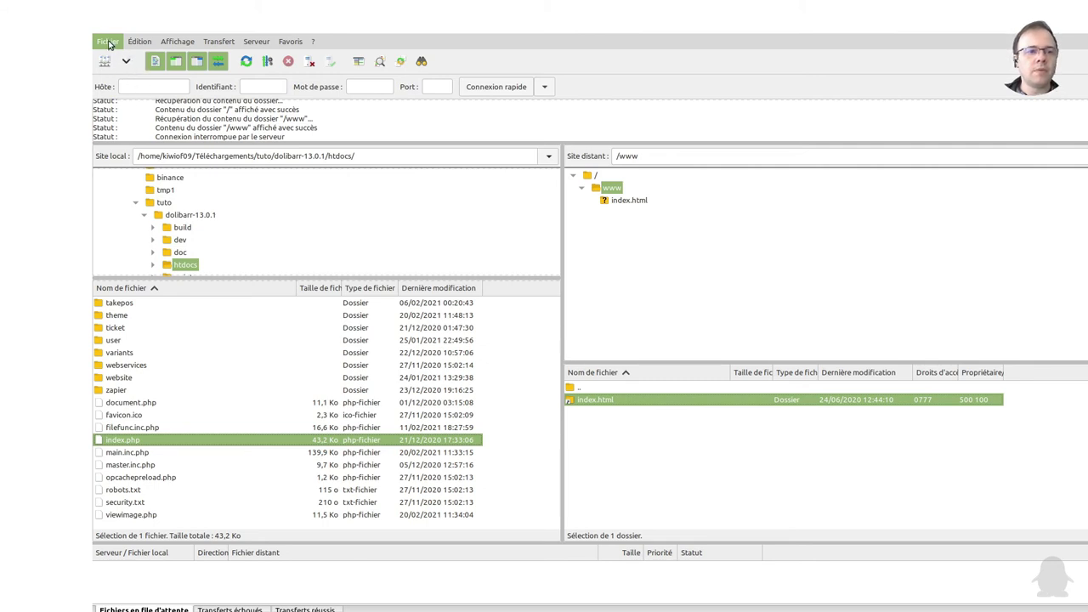
click(127, 62)
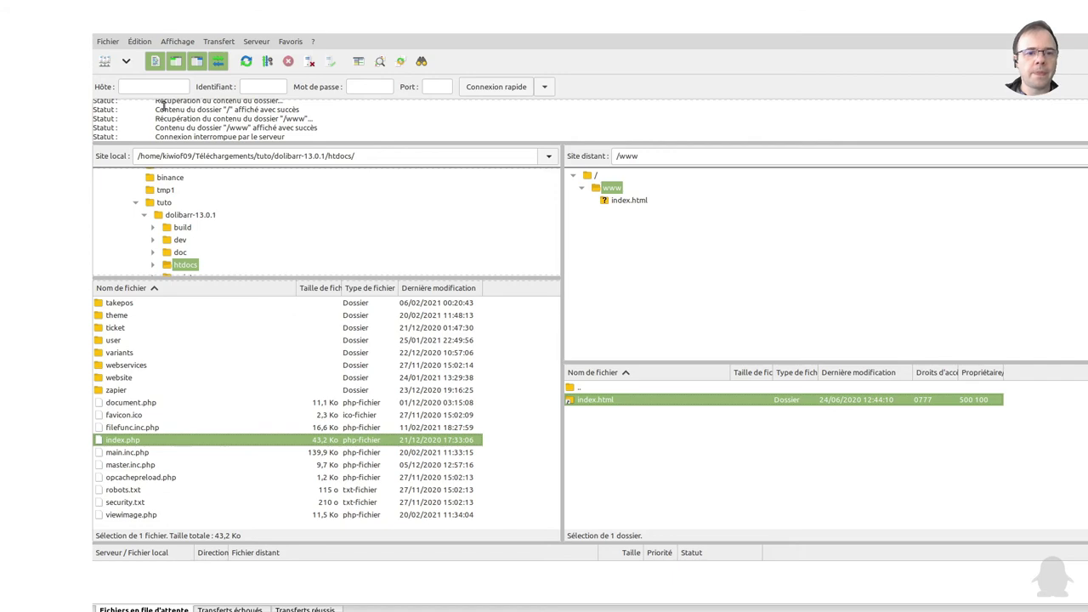
key(ctrl+s)
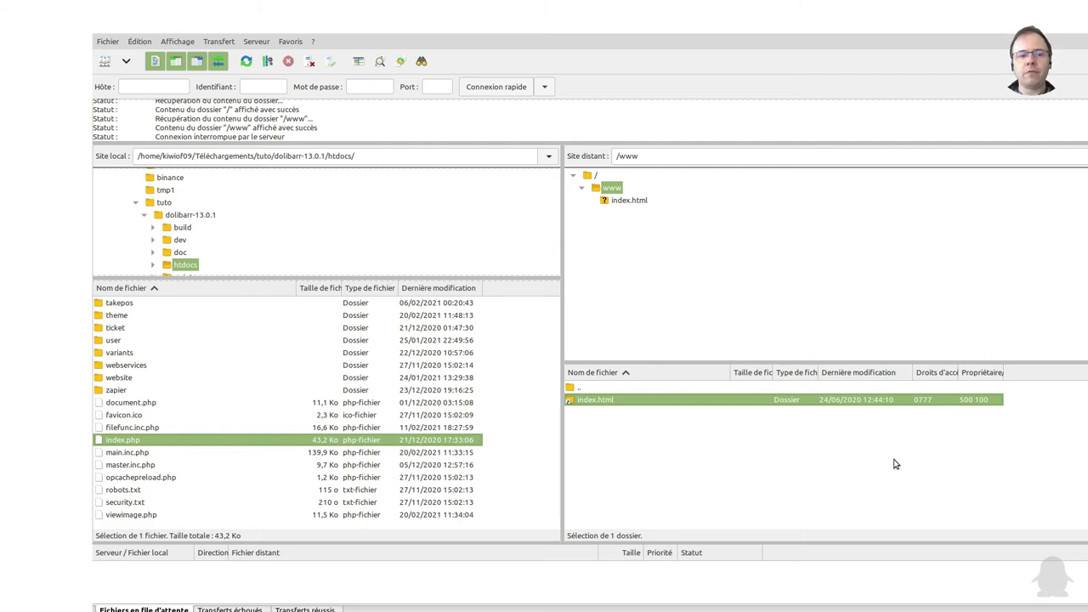
click(596, 175)
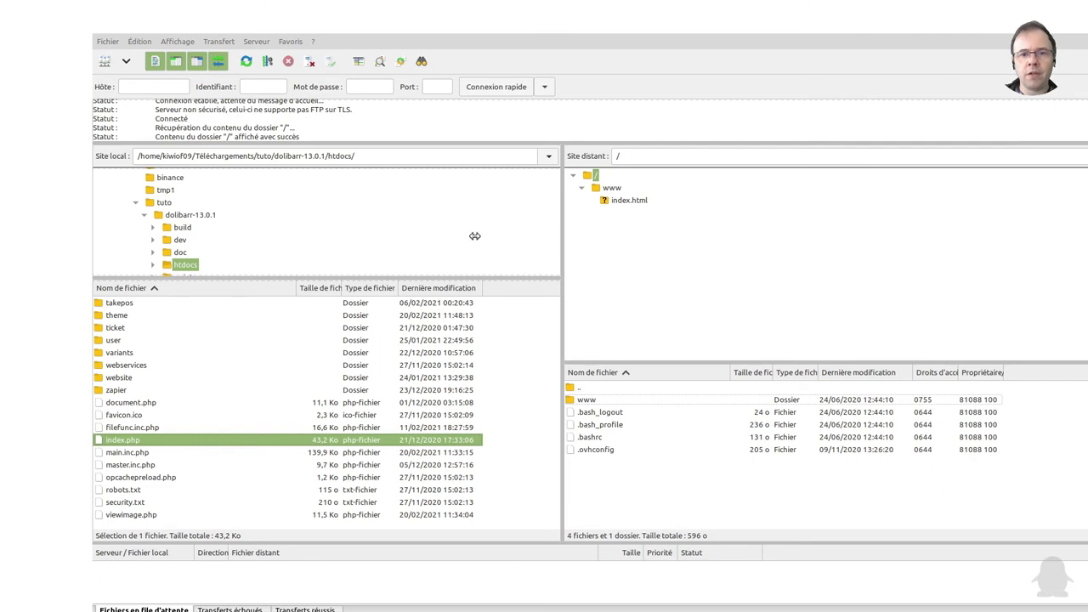
key(super+Up)
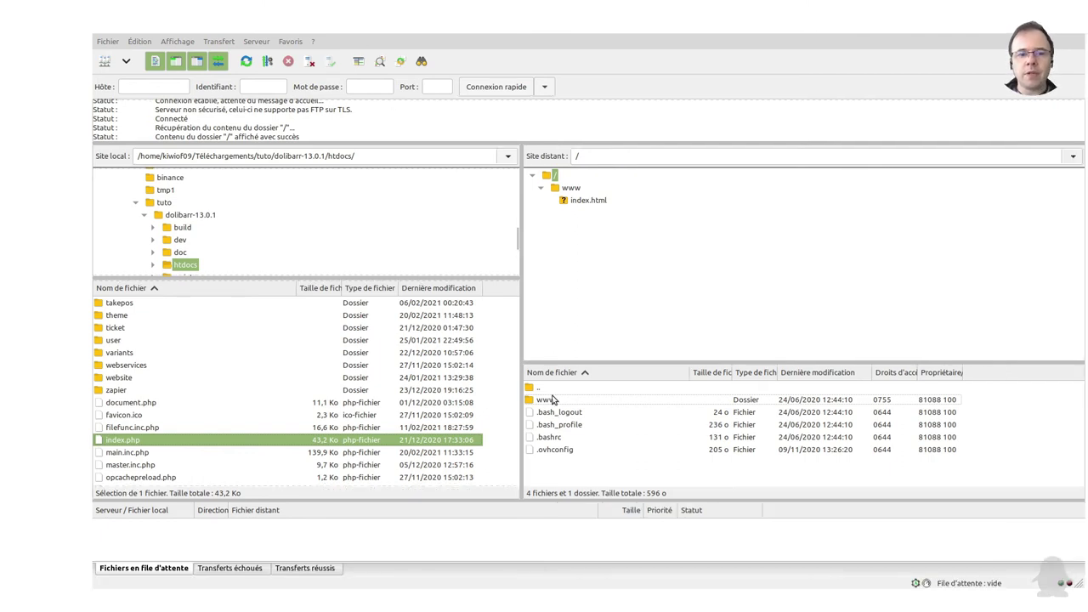
Step: Open the remote www folder and delete index.html from it
double_click(554, 399)
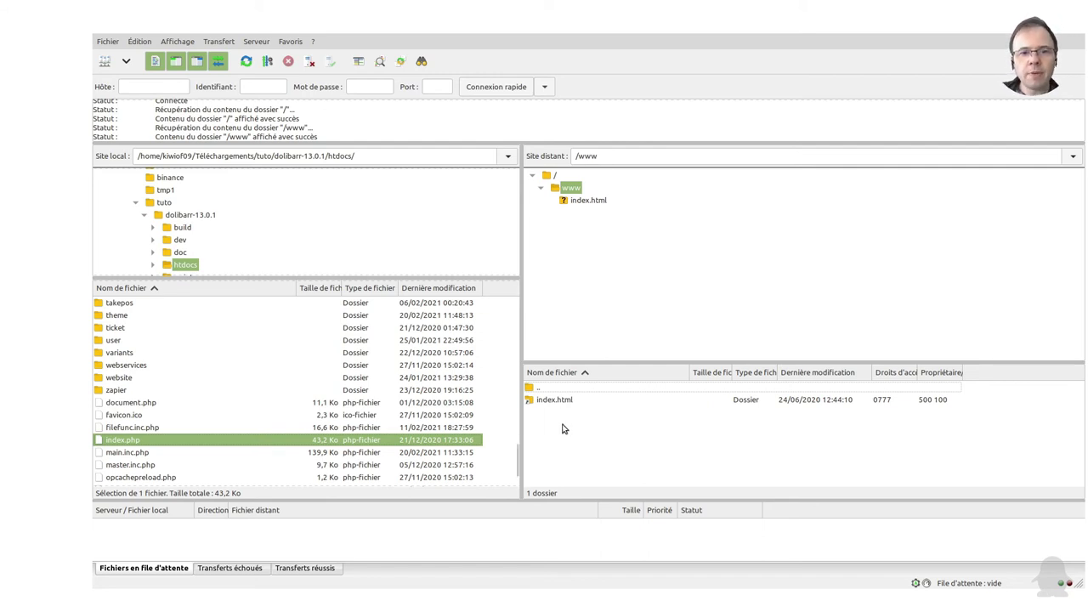
click(547, 403)
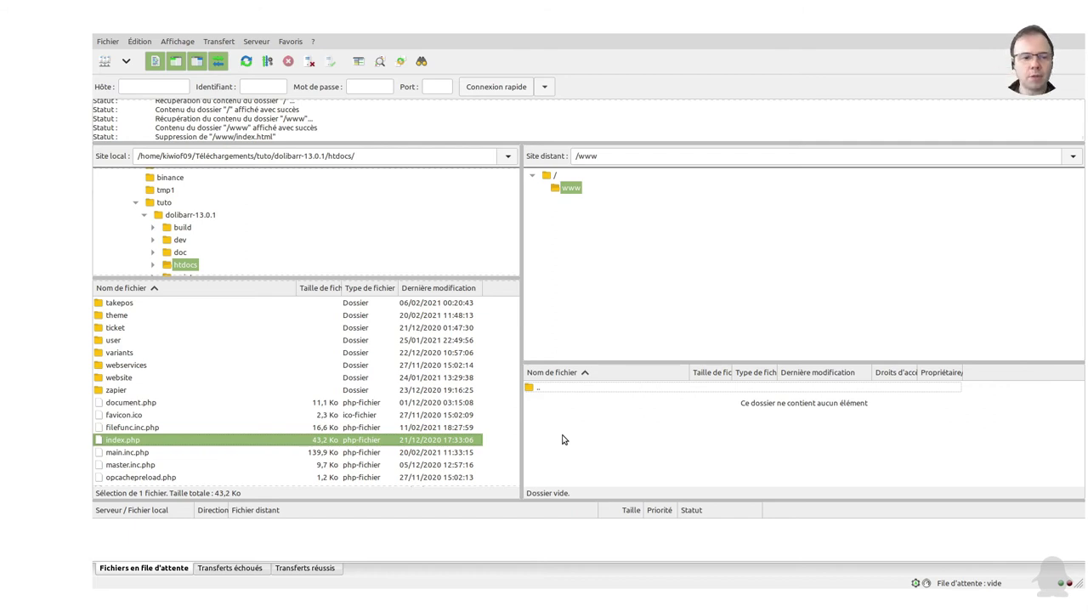
Step: Select the entire contents of the local htdocs folder, from the accountancy folder to viewimage.php
scroll(158, 452, up, 5)
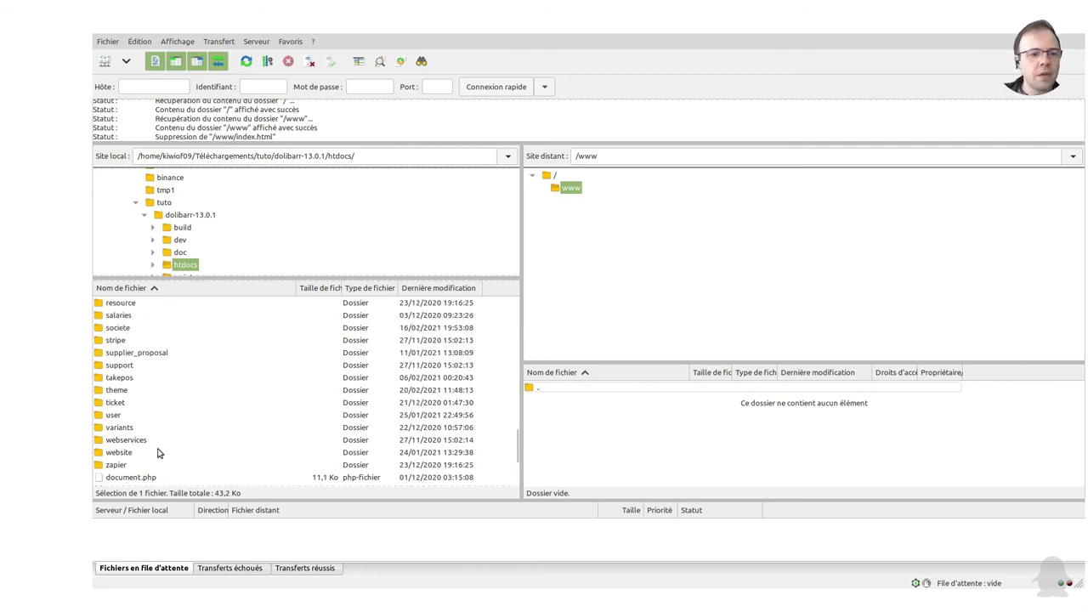
scroll(160, 450, up, 10)
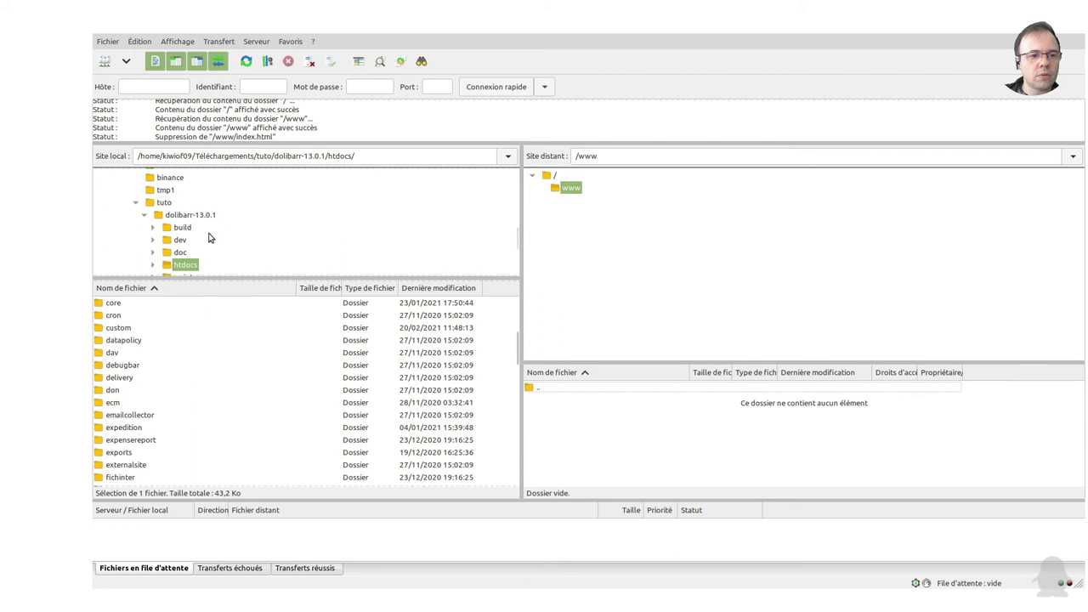
scroll(209, 236, down, 3)
scroll(208, 217, up, 2)
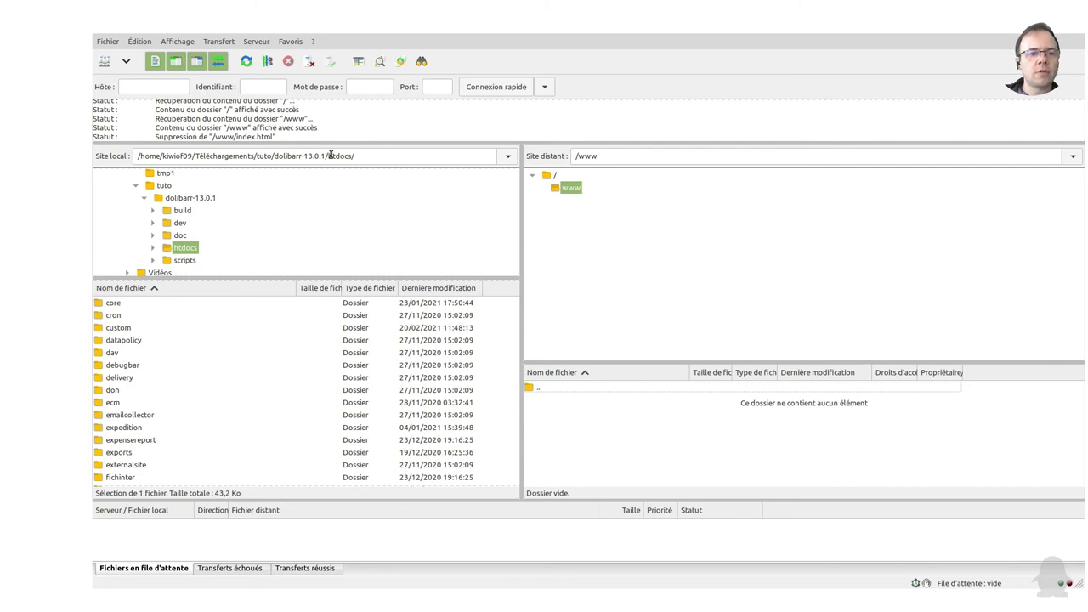
scroll(132, 380, up, 7)
scroll(134, 377, down, 20)
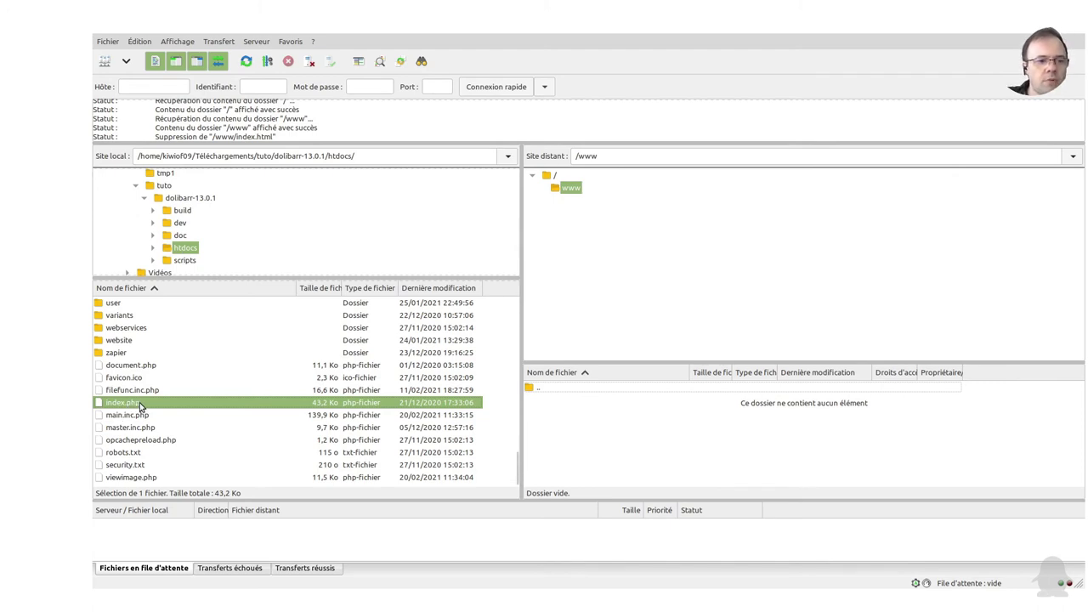
click(137, 366)
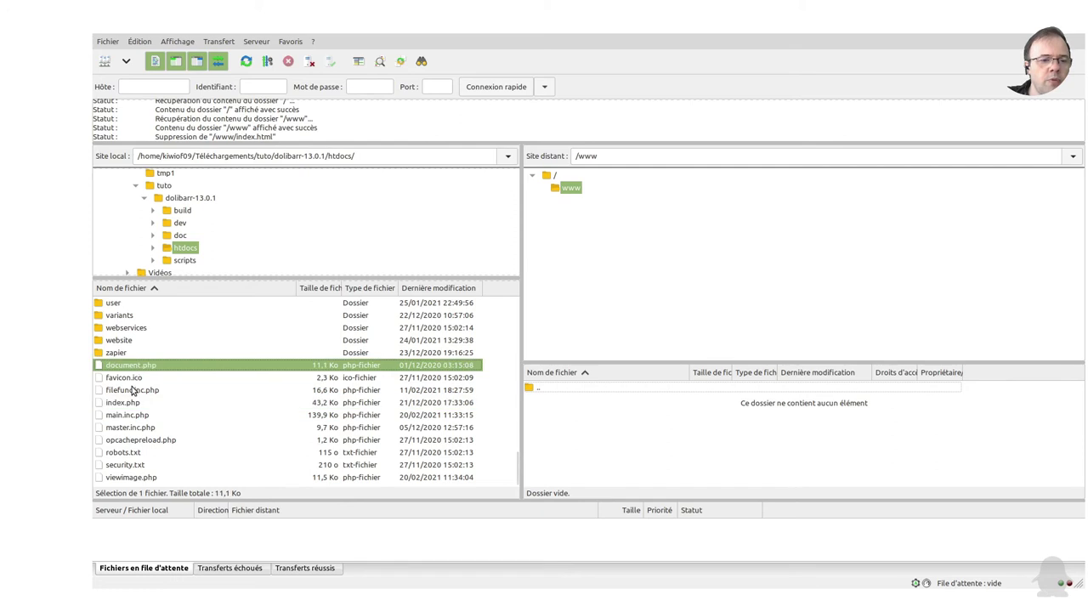
click(132, 477)
scroll(154, 460, up, 5)
scroll(155, 460, up, 15)
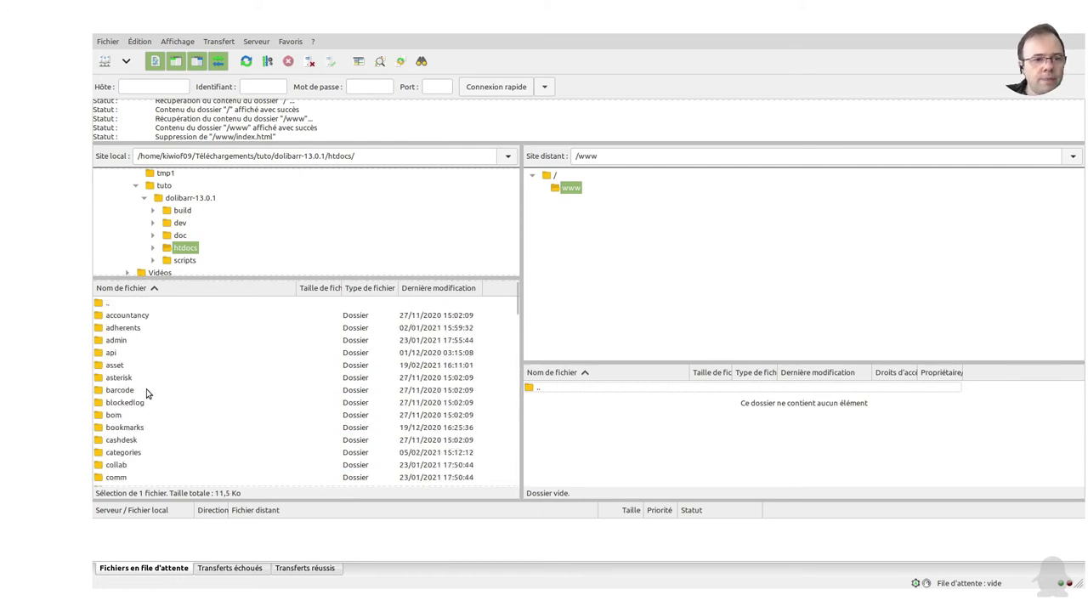
shift+click(123, 317)
scroll(195, 379, down, 20)
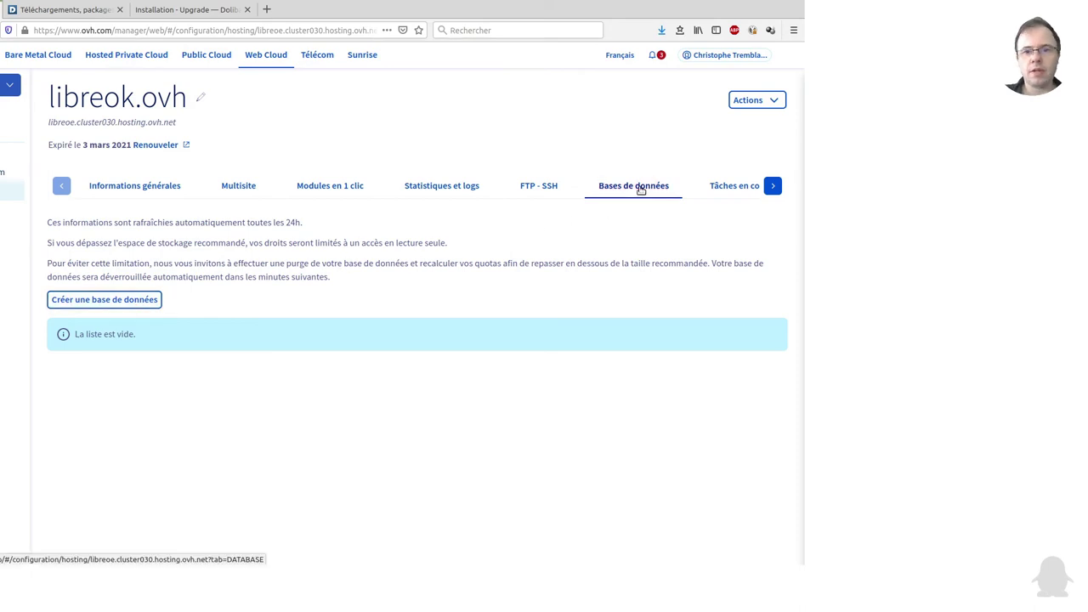
Step: In the OVH customer area, start creating a MySQL 5.6 database of type SQL Perso 200 MB with the user name ending dolibarr
click(127, 303)
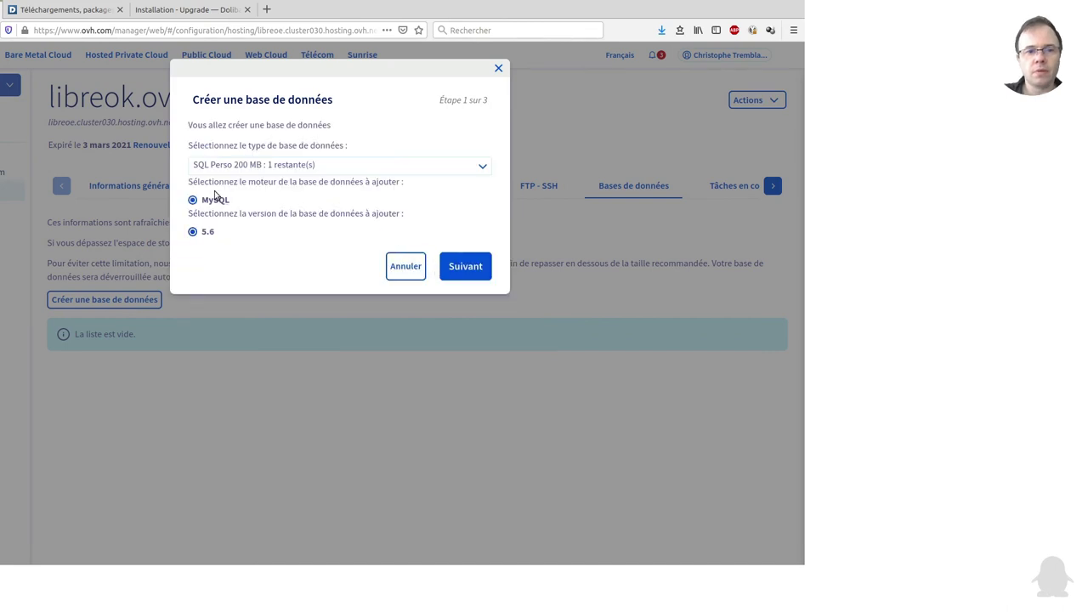
click(473, 274)
click(365, 167)
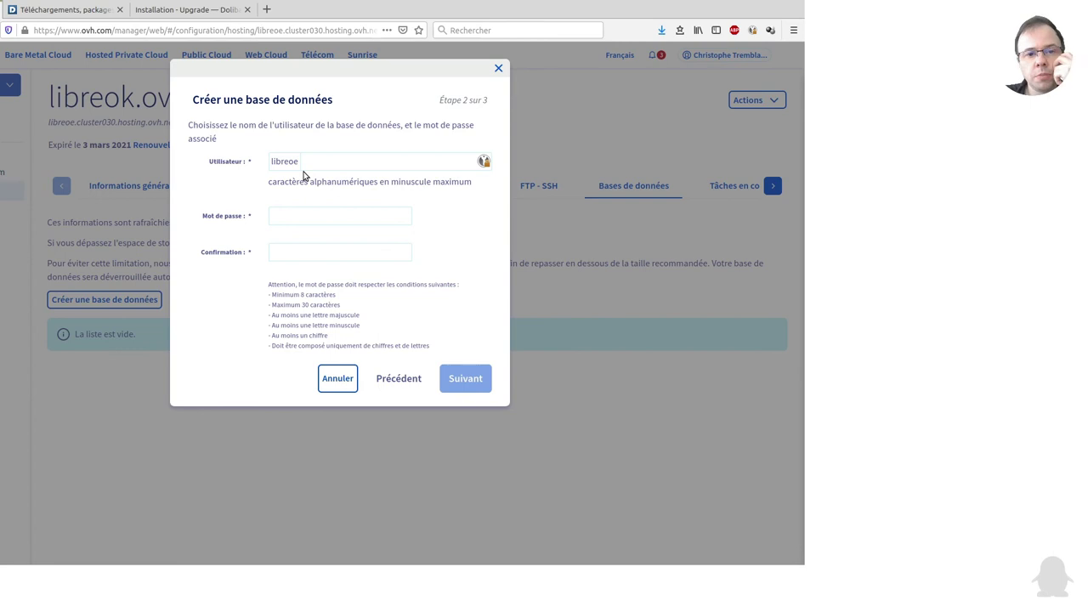
click(347, 161)
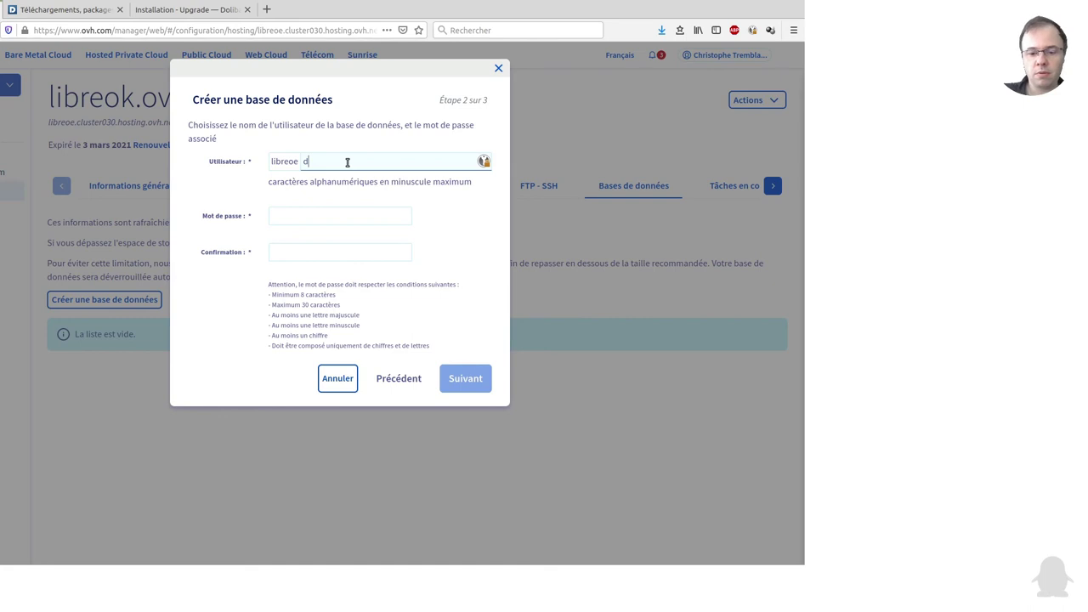
text(dolibarr)
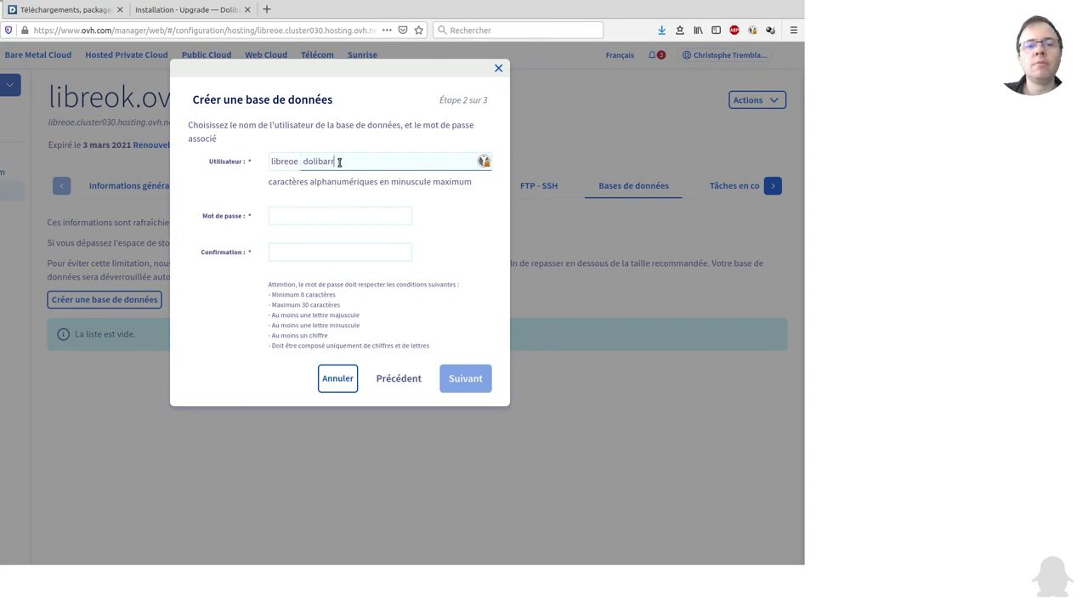
Step: Paste the database user's password into both the password and confirmation fields
click(326, 223)
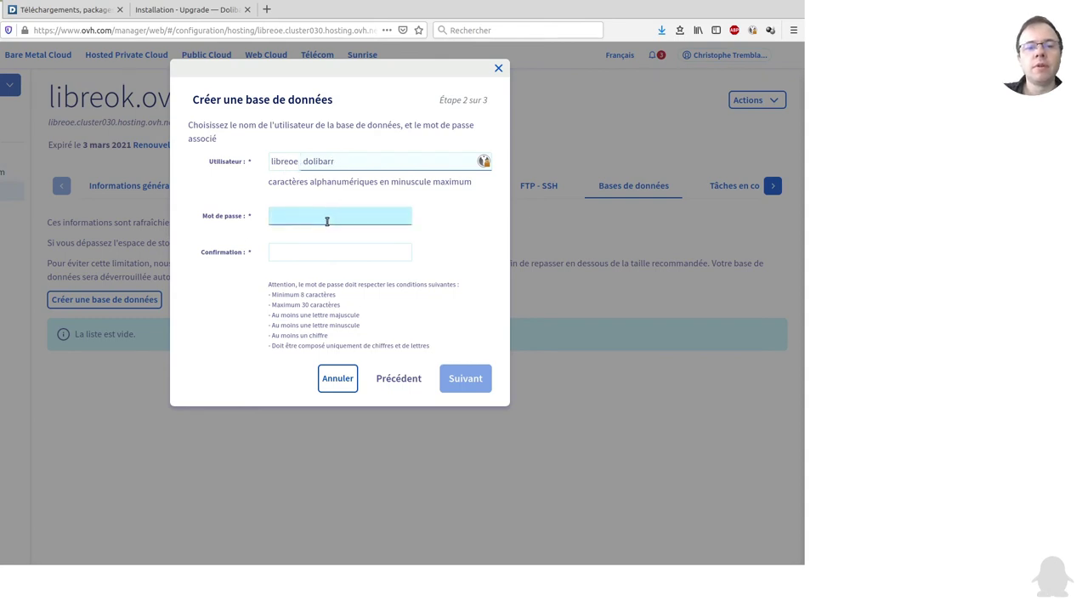
click(326, 215)
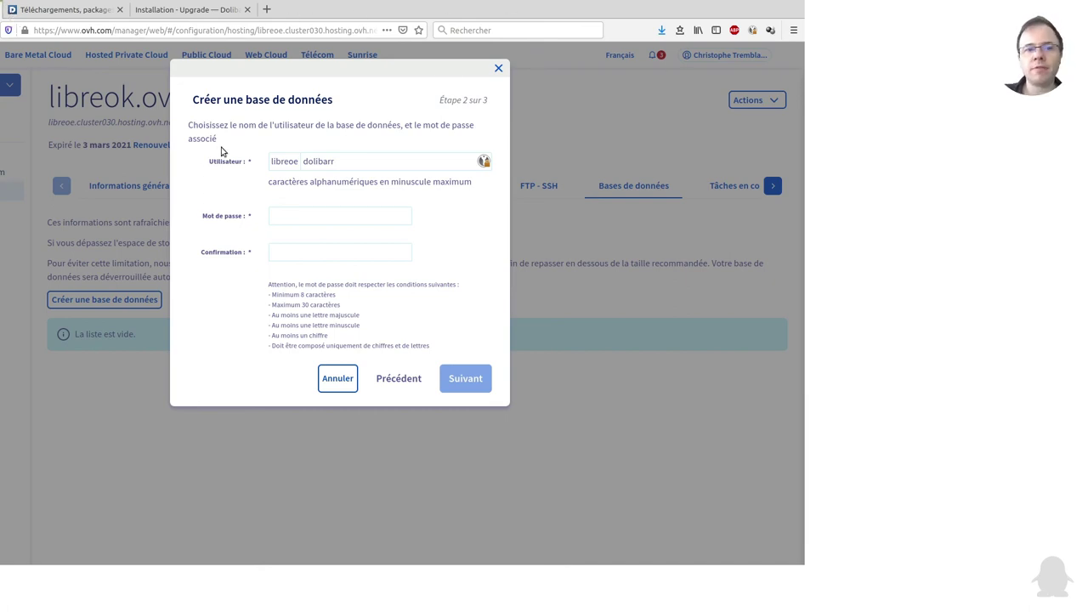
click(310, 213)
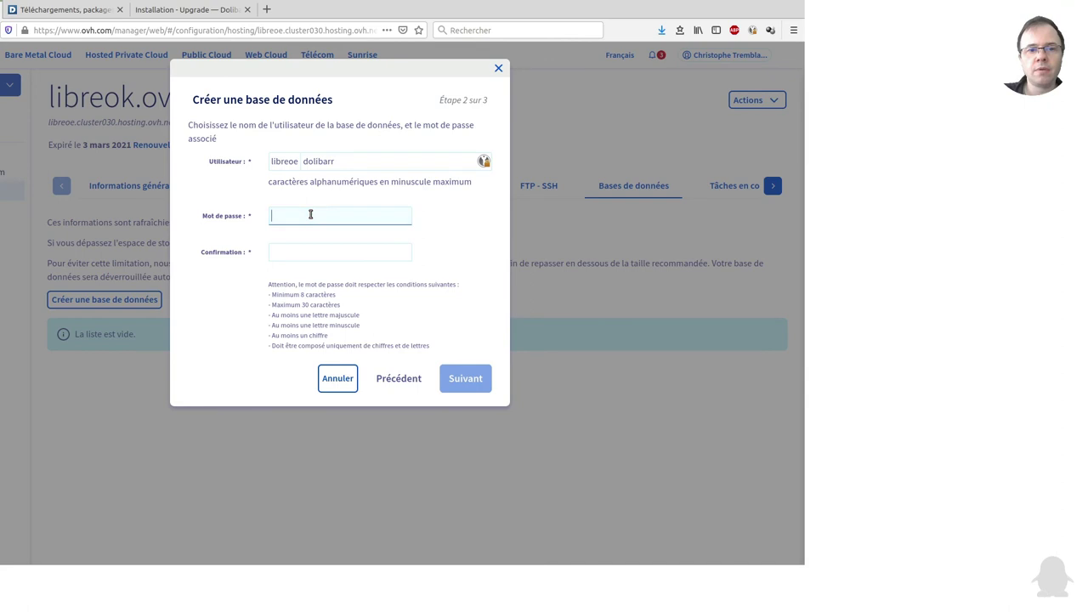
key(ctrl+v)
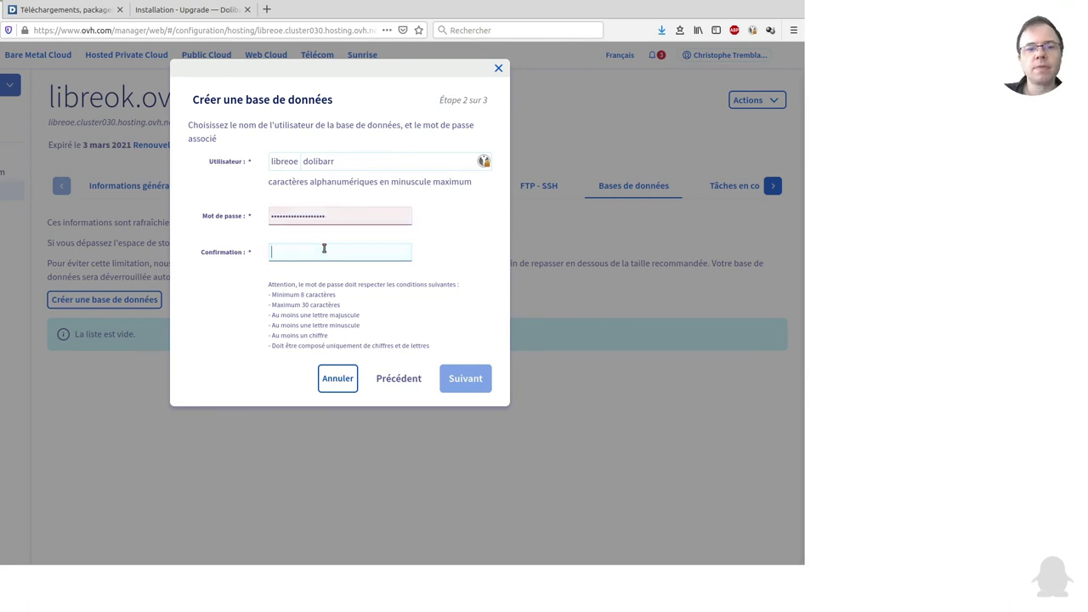
key(ctrl+v)
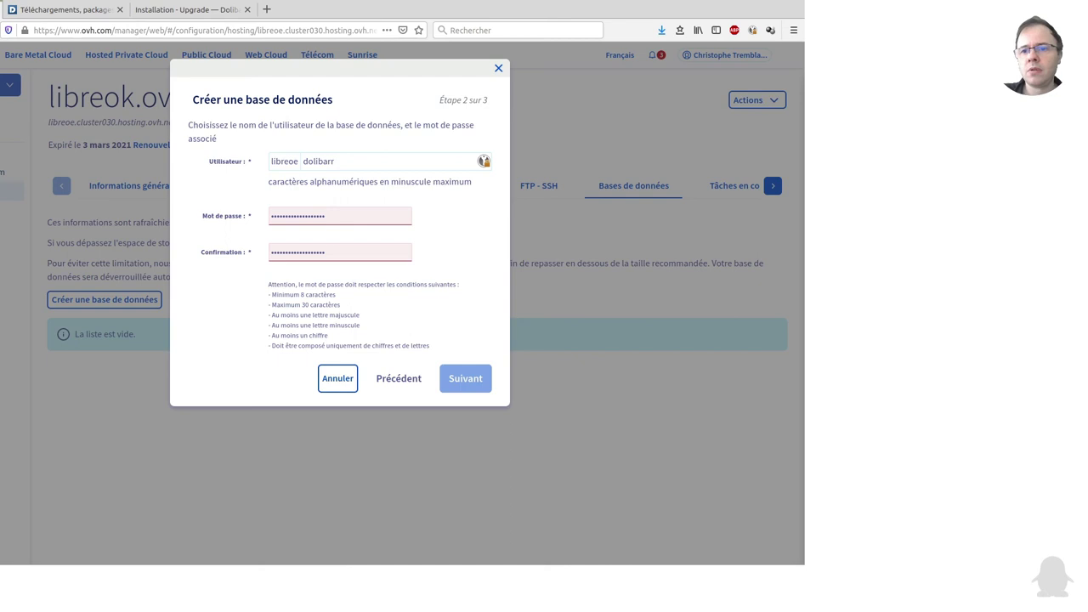
Step: Replace the rejected database user password with a compliant one in both the password and confirmation fields
double_click(315, 216)
key(ctrl+v)
double_click(308, 252)
key(ctrl+v)
click(444, 237)
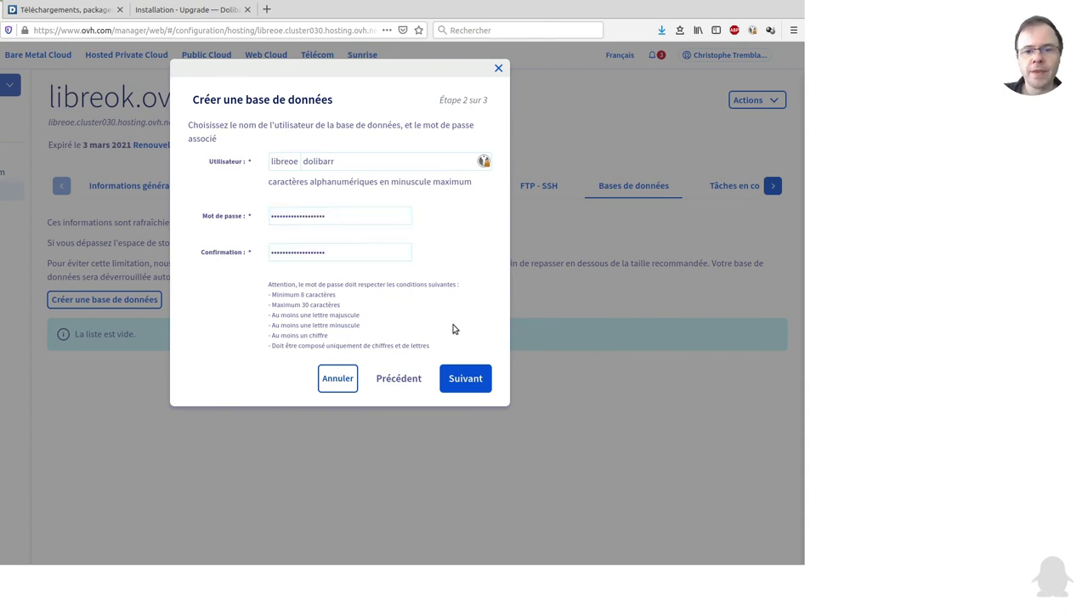
Step: Proceed to the database summary, check the user name, and validate the creation of the database
click(454, 379)
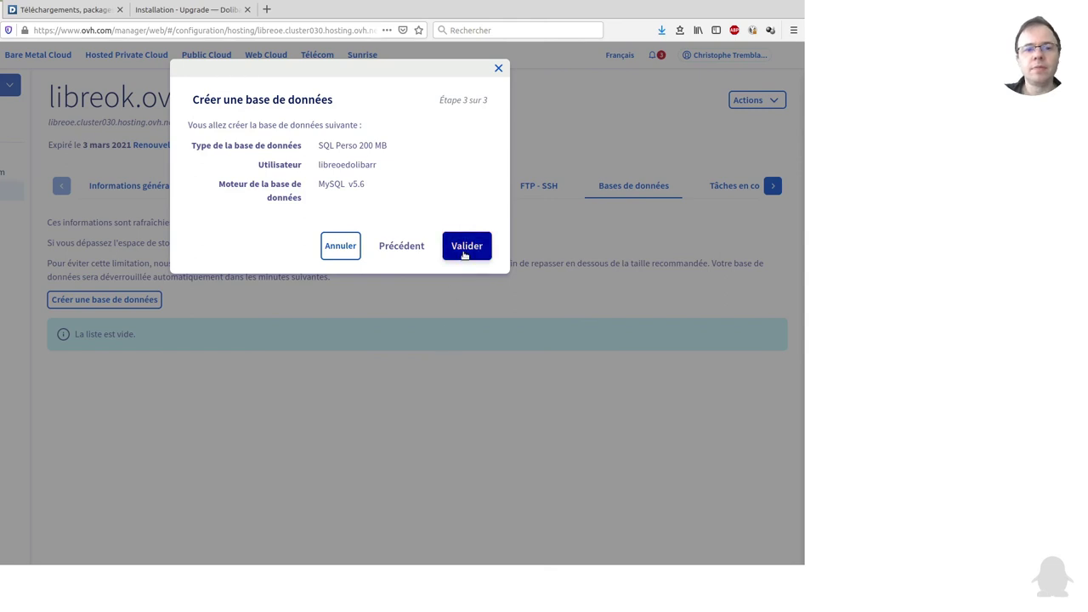
double_click(344, 165)
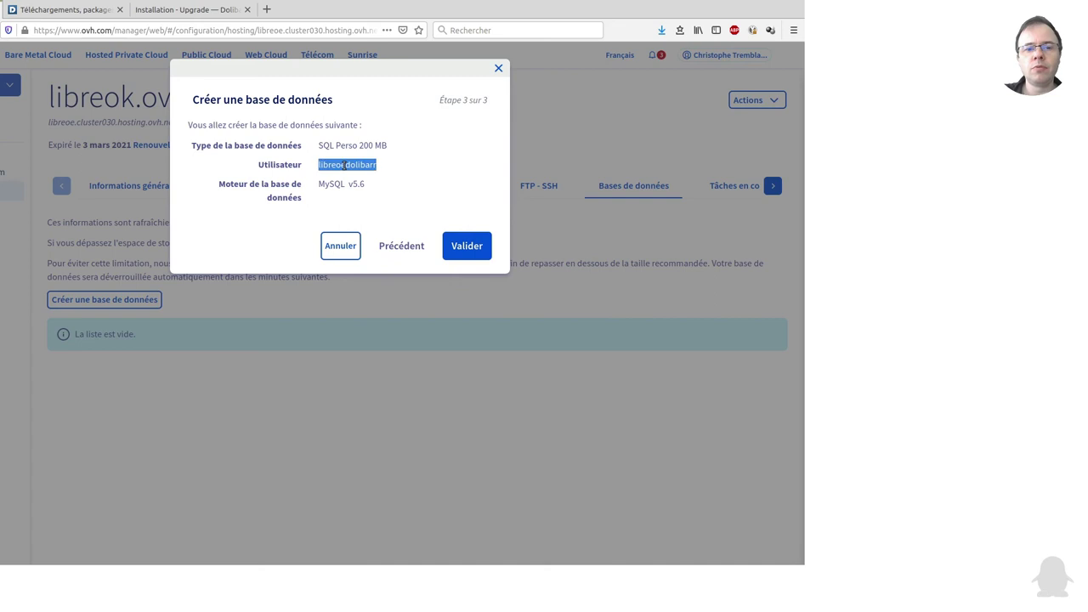
click(461, 248)
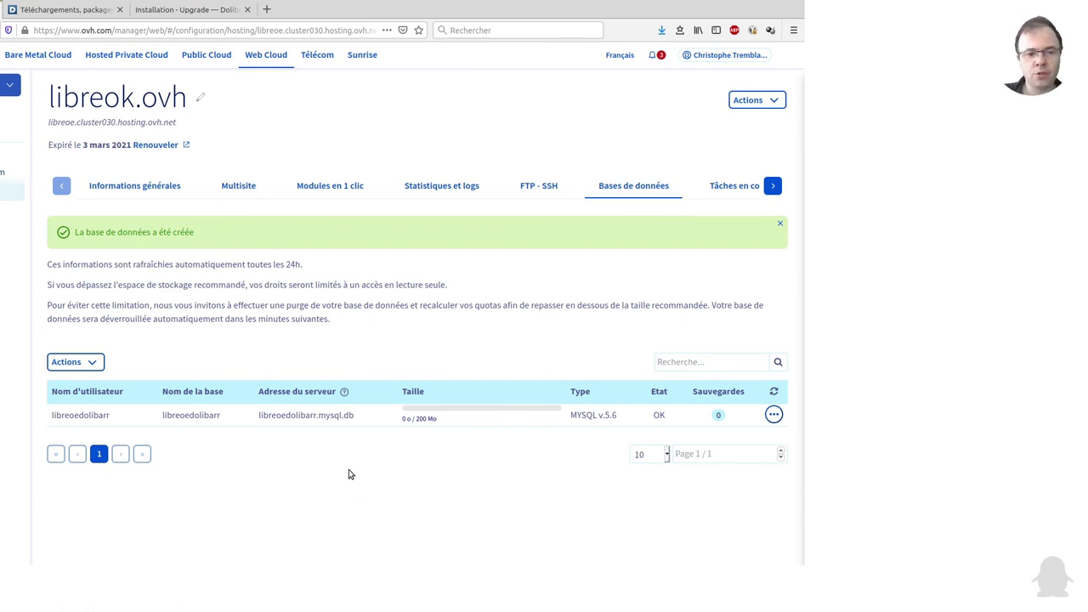
Step: View the actions available for the newly created database, including access to phpMyAdmin
click(773, 415)
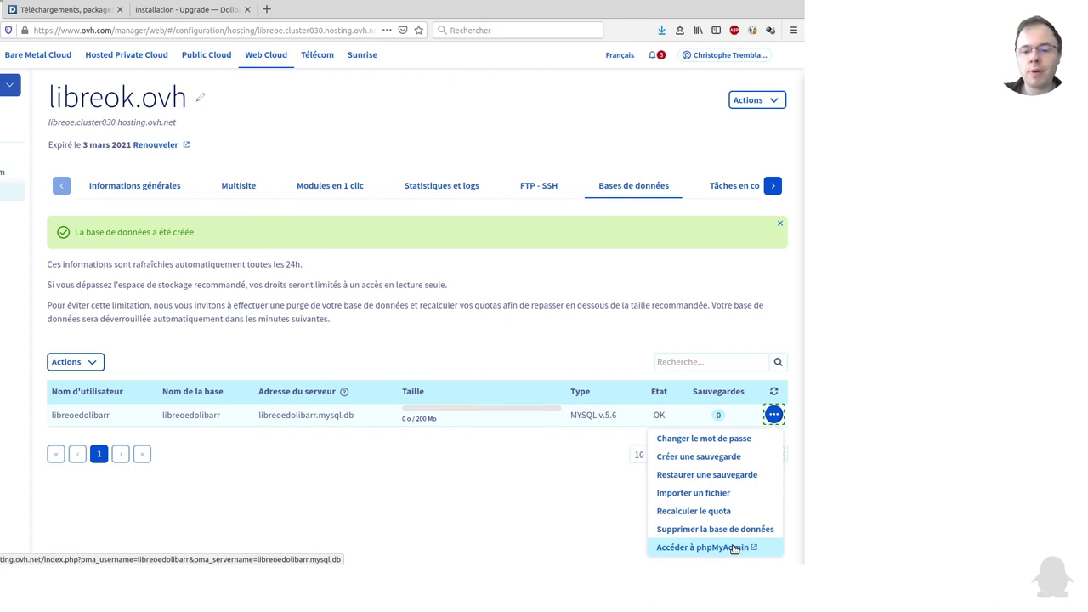
click(455, 463)
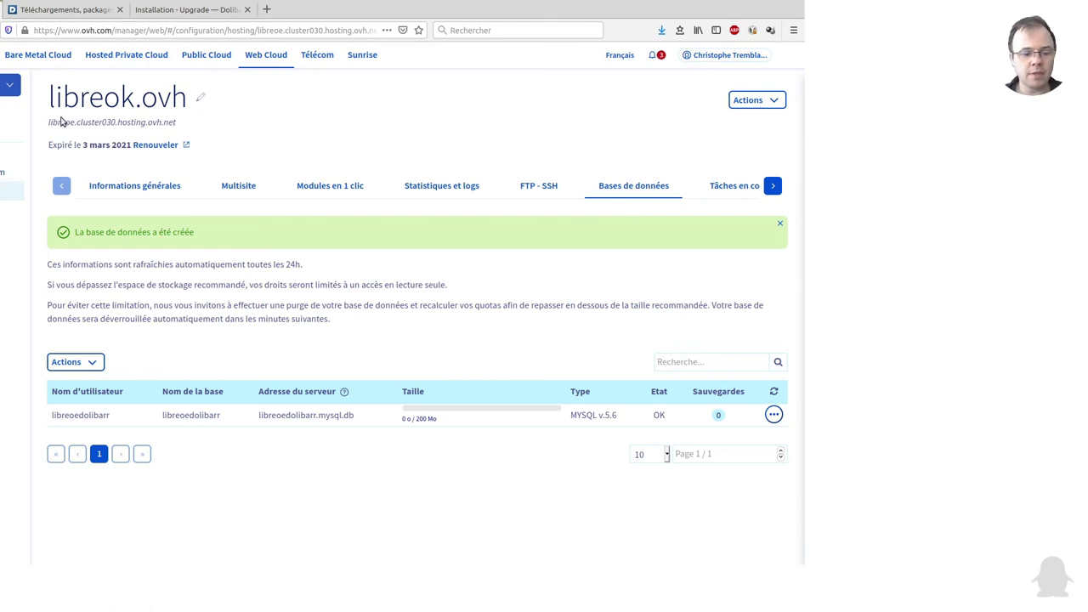
drag(48, 102, 181, 106)
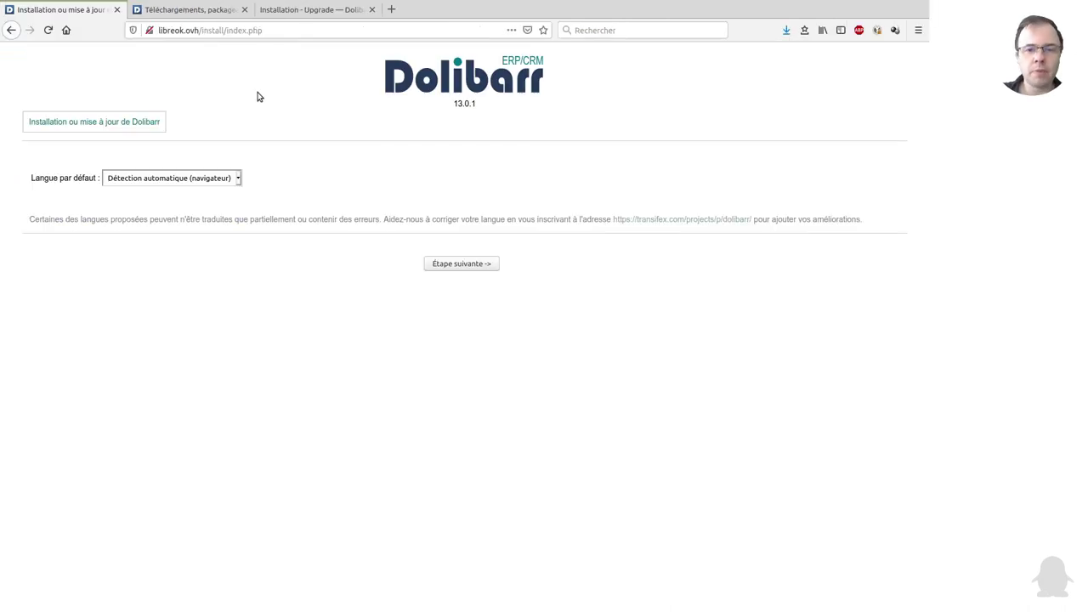
click(242, 29)
click(304, 34)
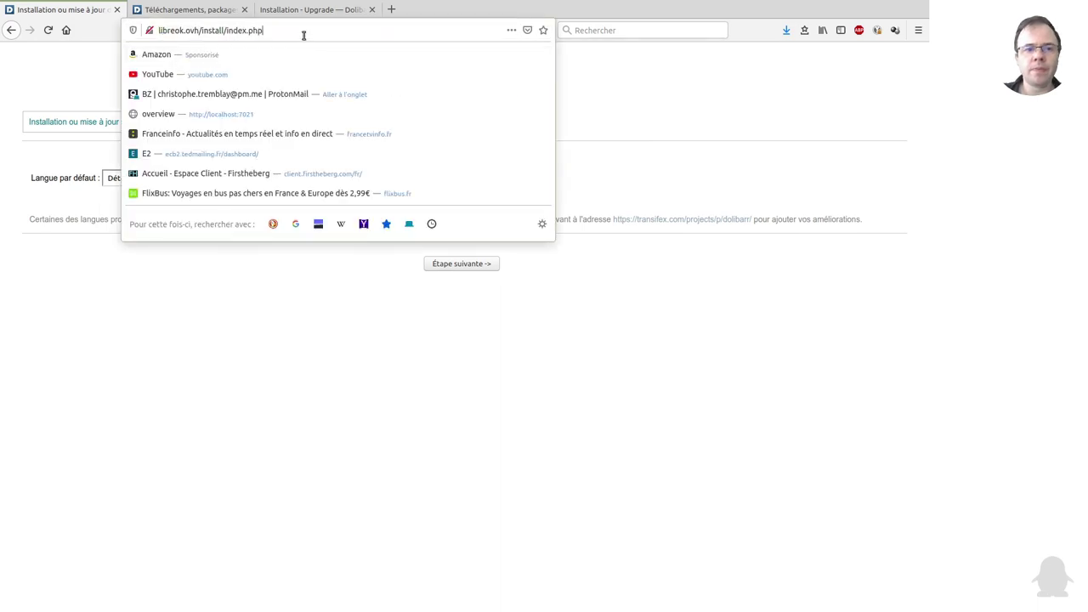
key(Home)
text(https)
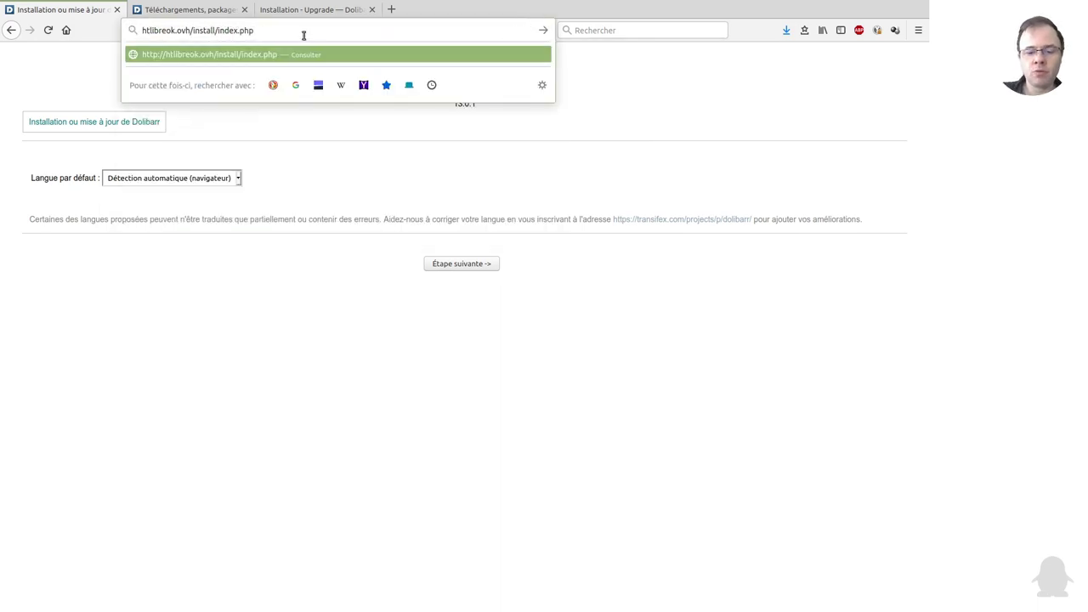
text(://)
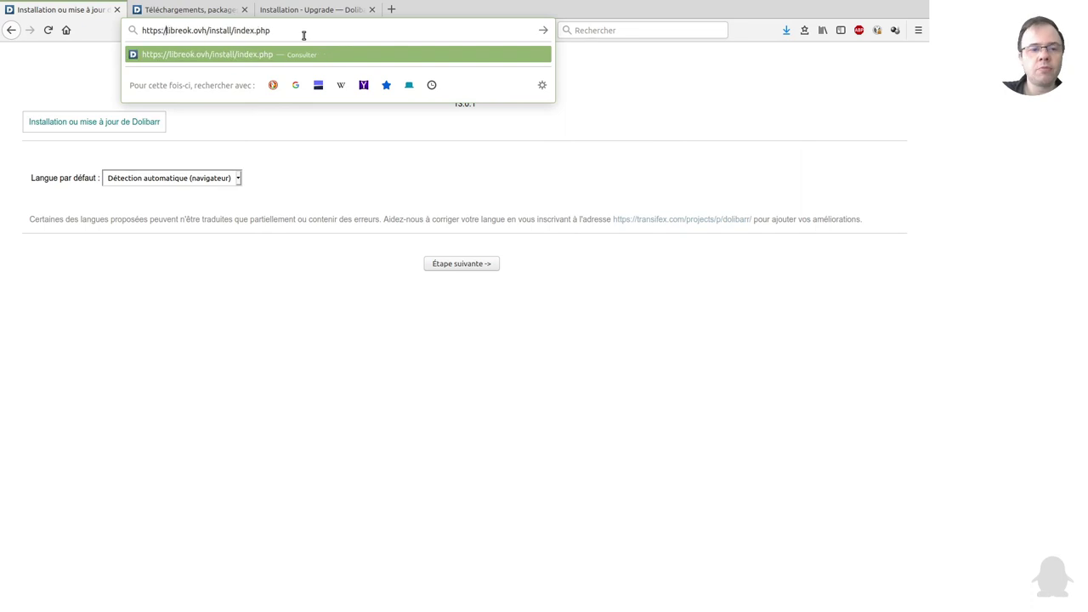
key(Return)
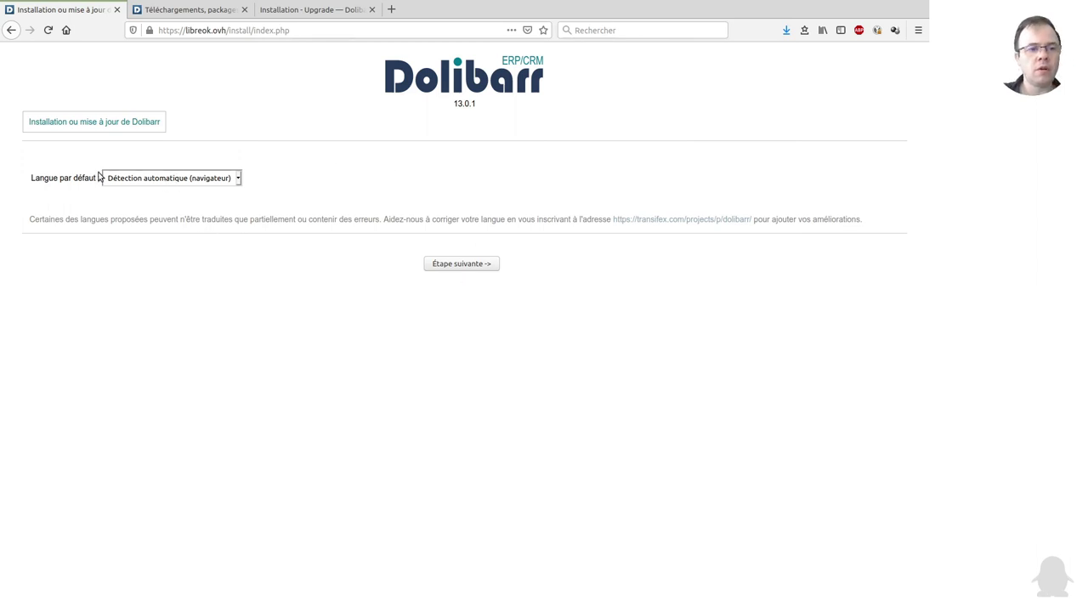
Step: Start a first installation with automatic language detection and enable forced secure HTTPS connections
click(451, 267)
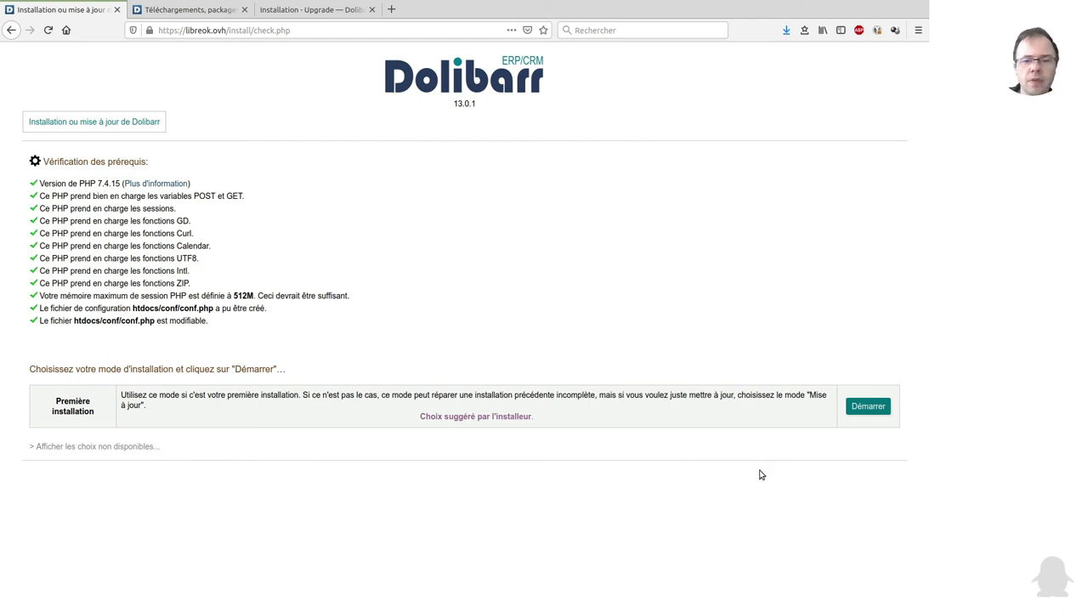
click(860, 407)
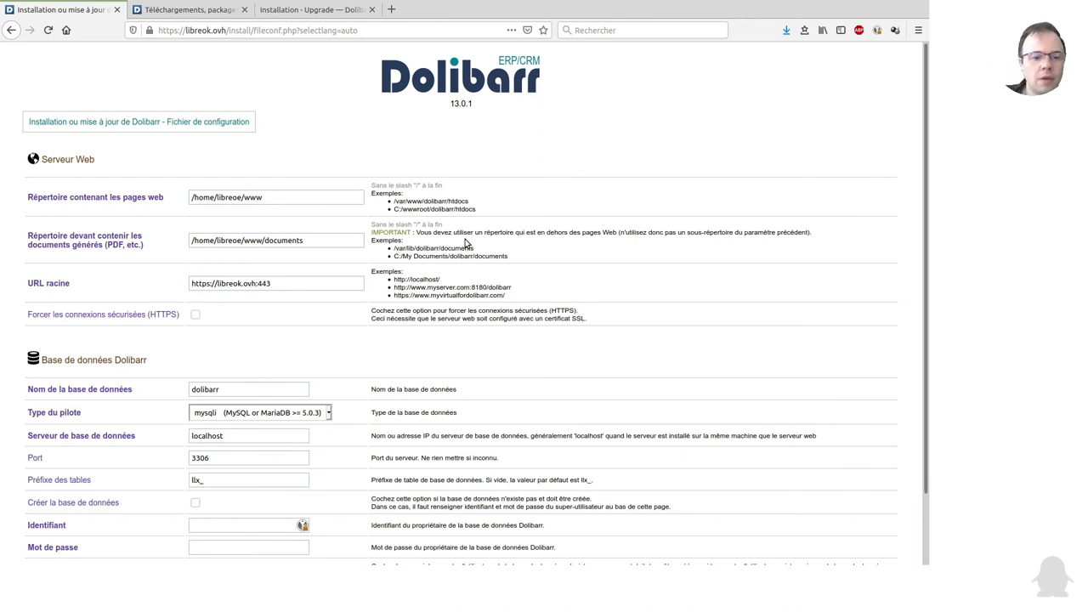
scroll(465, 244, down, 1)
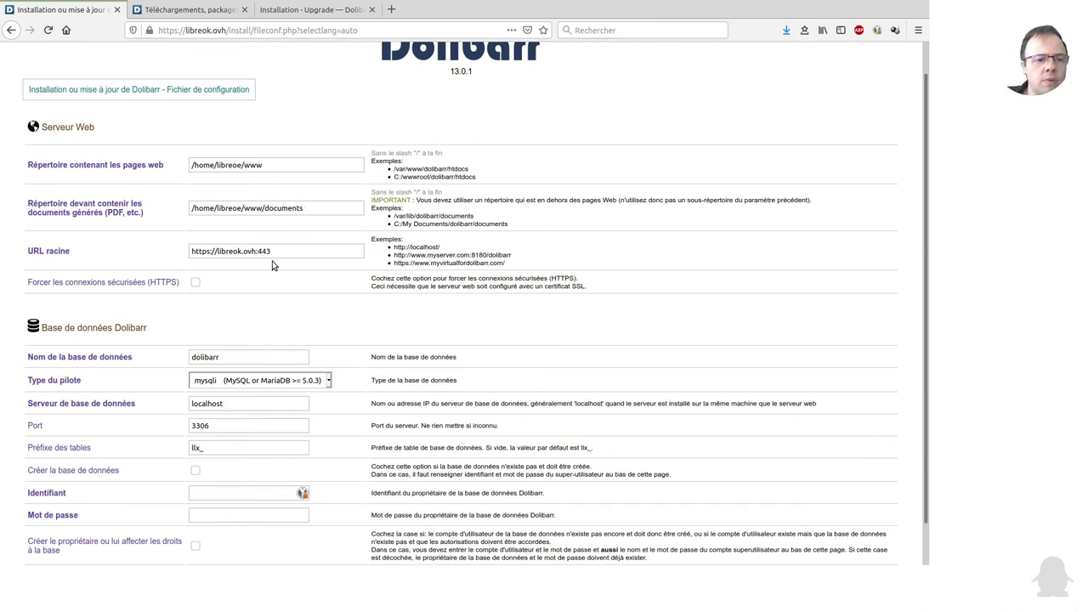
click(195, 283)
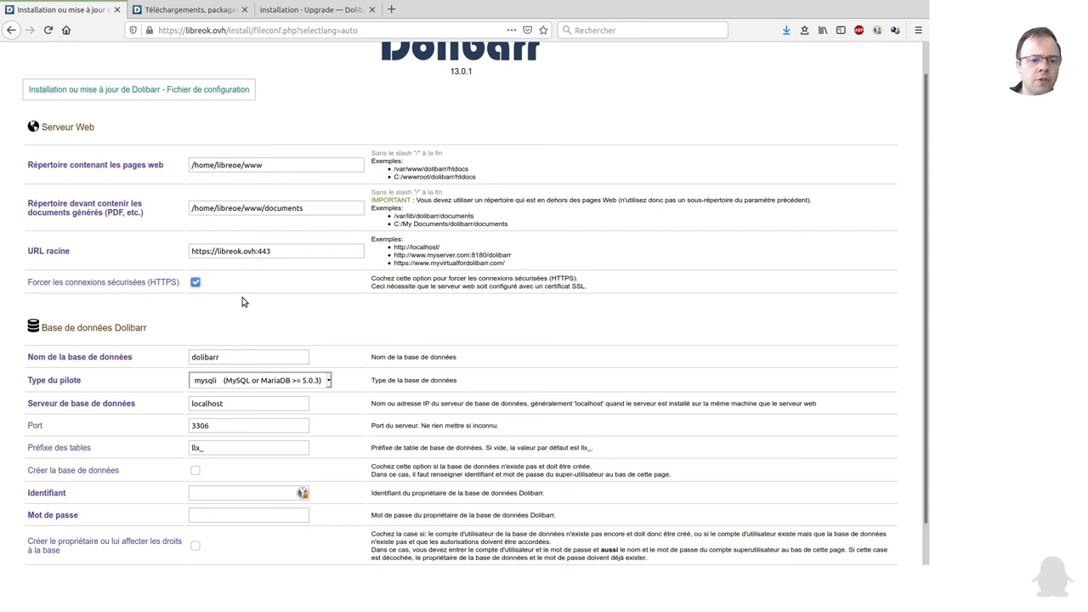
Step: Select the new database's server address in the OVH customer area and return to the installer's database settings
scroll(244, 300, down, 1)
click(253, 314)
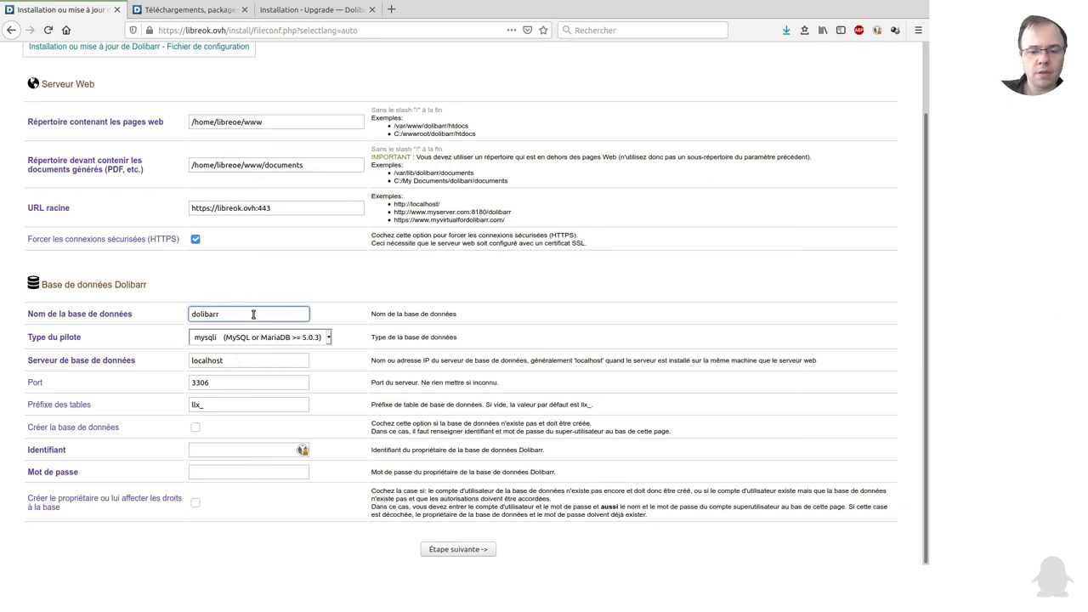
key(alt+Tab)
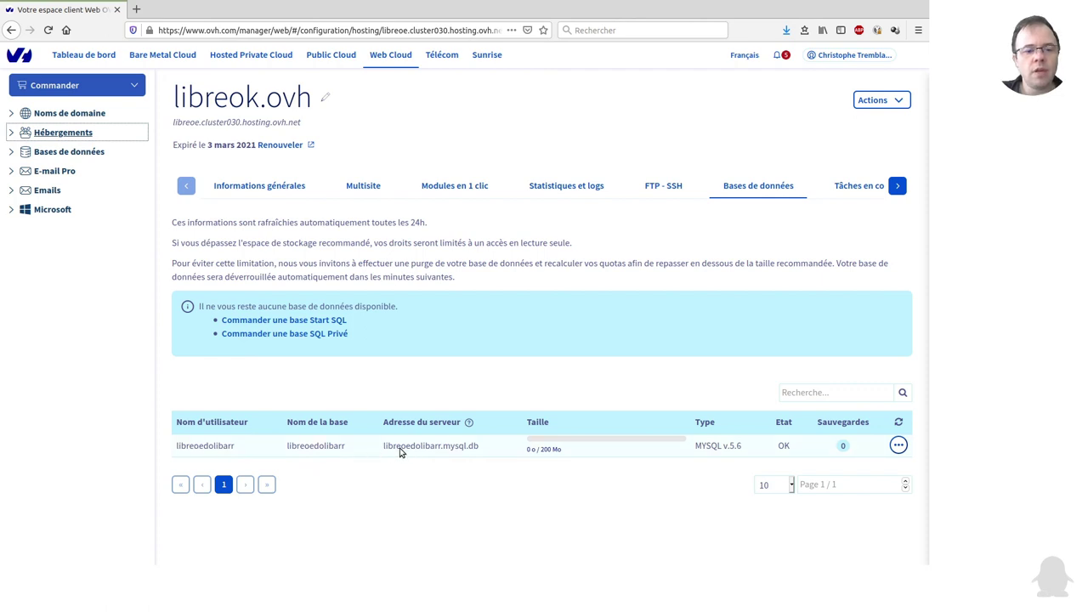
drag(384, 453, 479, 455)
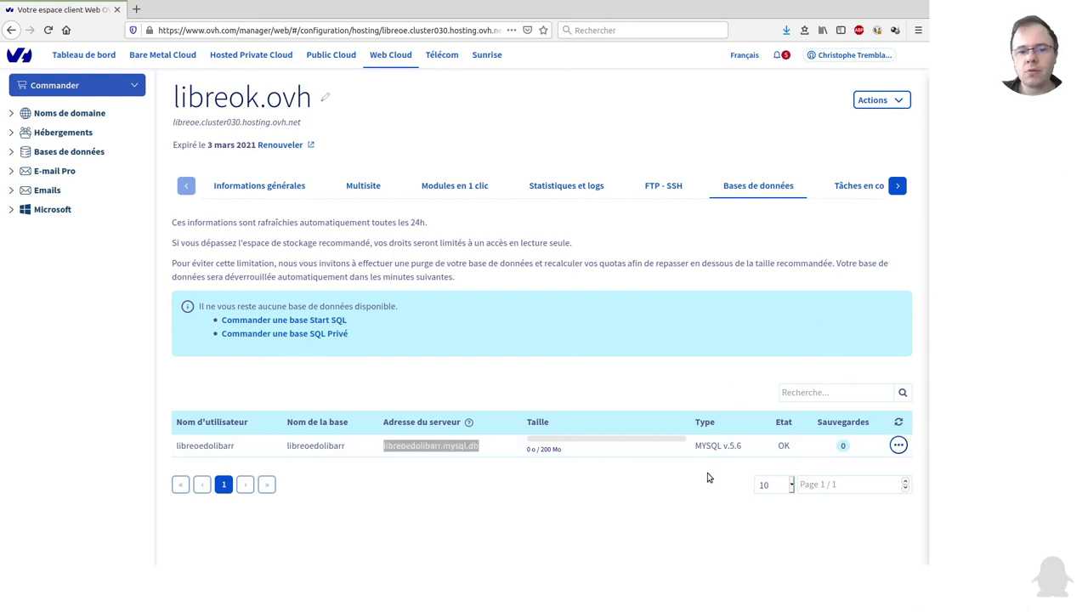
key(alt+Tab)
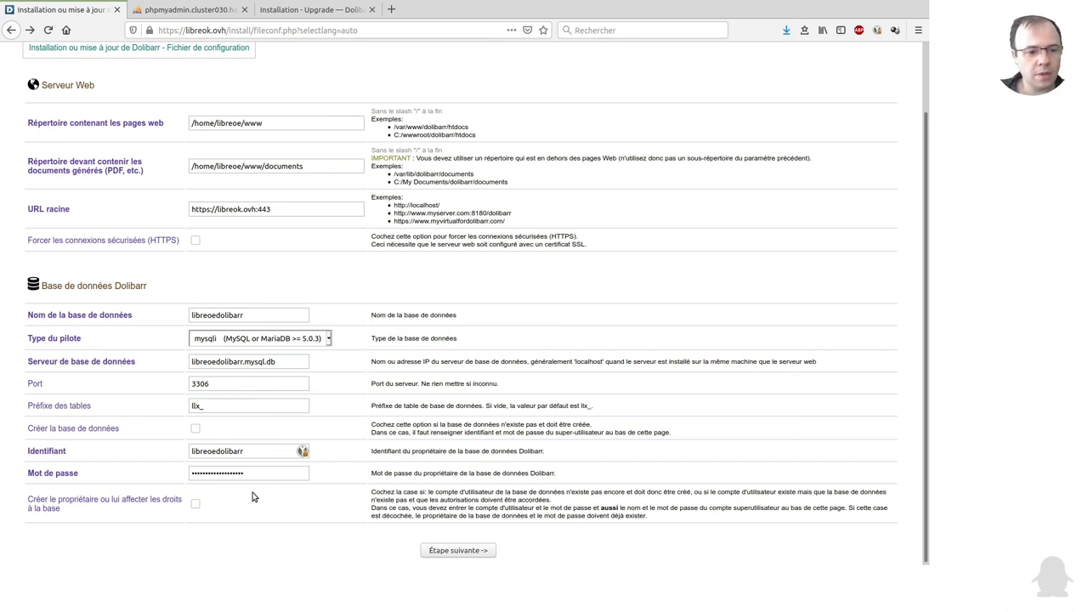
Step: Force secure HTTPS connections and submit the installer's web server and database configuration
click(194, 242)
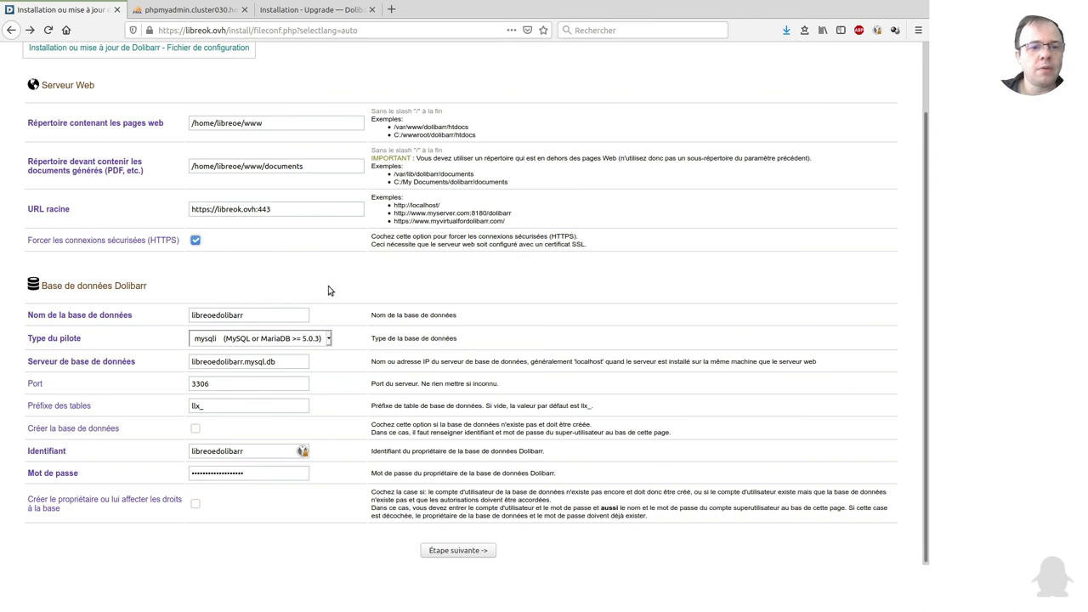
scroll(330, 291, up, 2)
scroll(331, 284, down, 2)
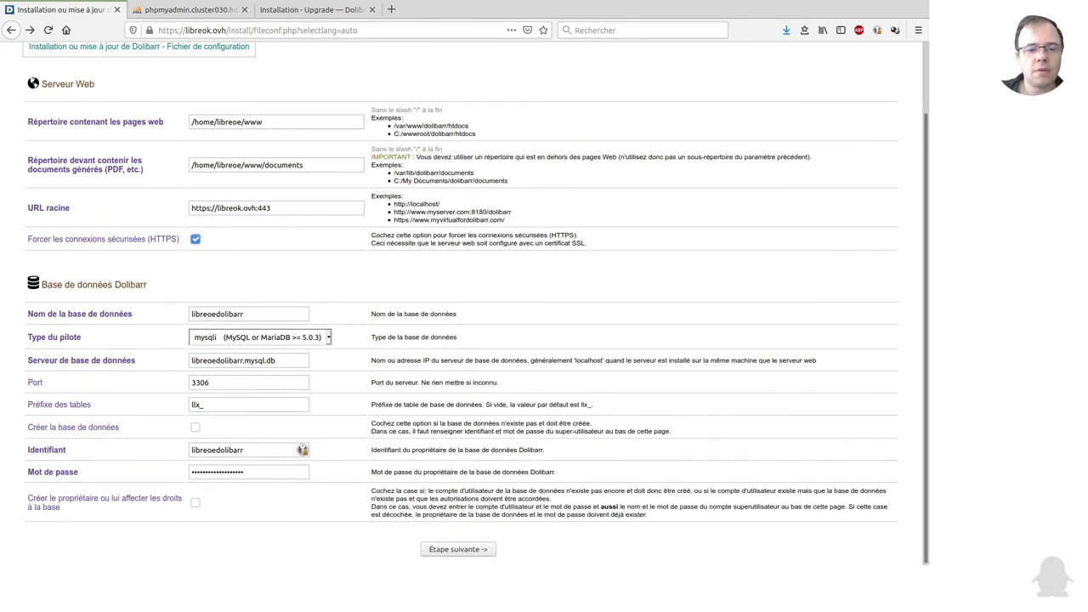
click(457, 553)
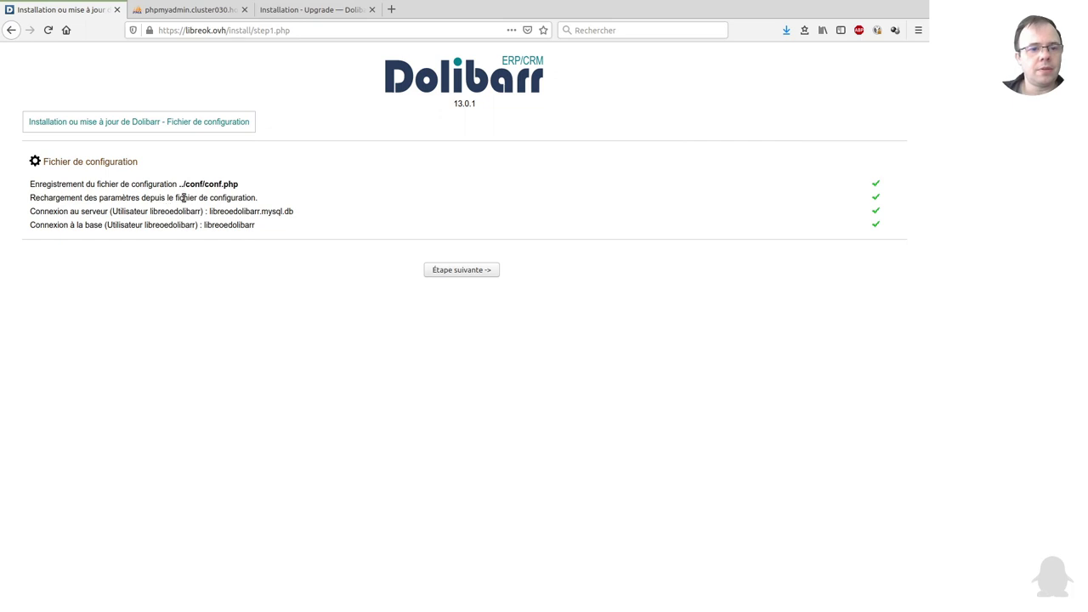
Step: Create the Dolibarr database objects and continue with the anonymous ping to the Dolibarr foundation disabled
click(455, 271)
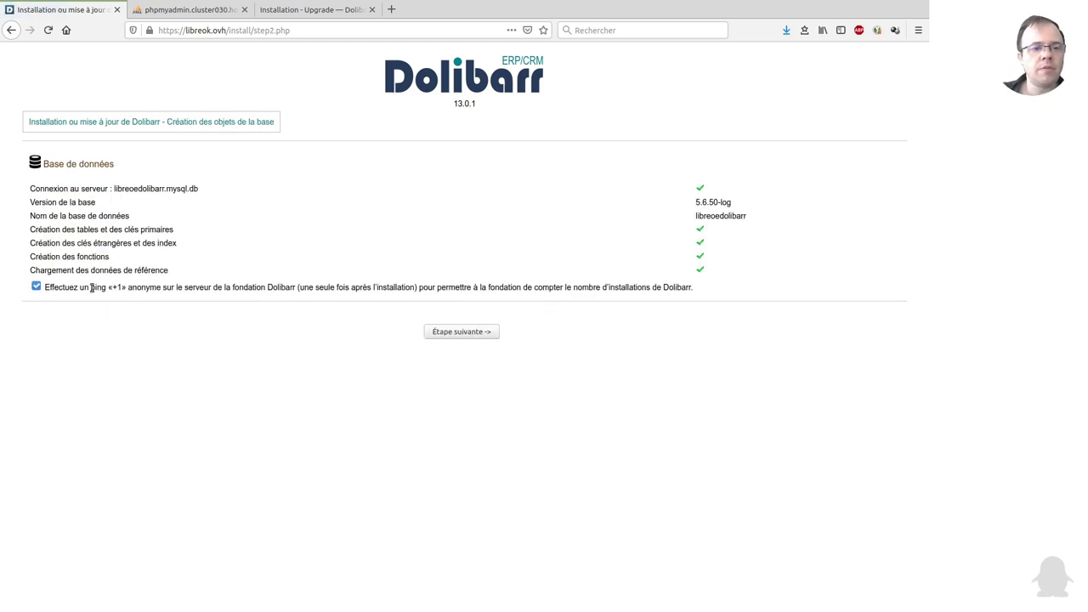
click(36, 286)
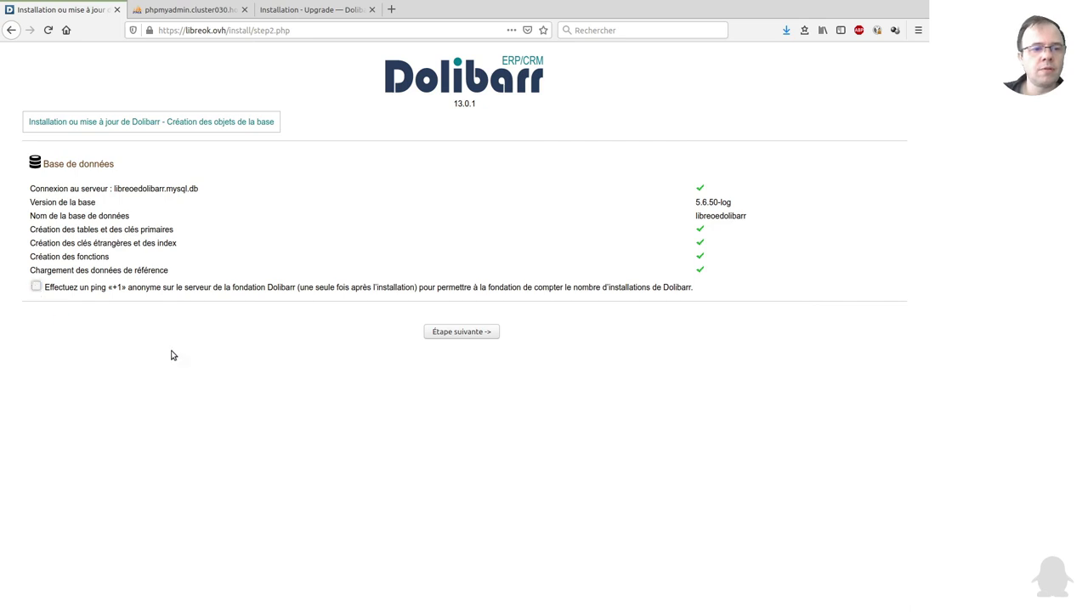
click(480, 334)
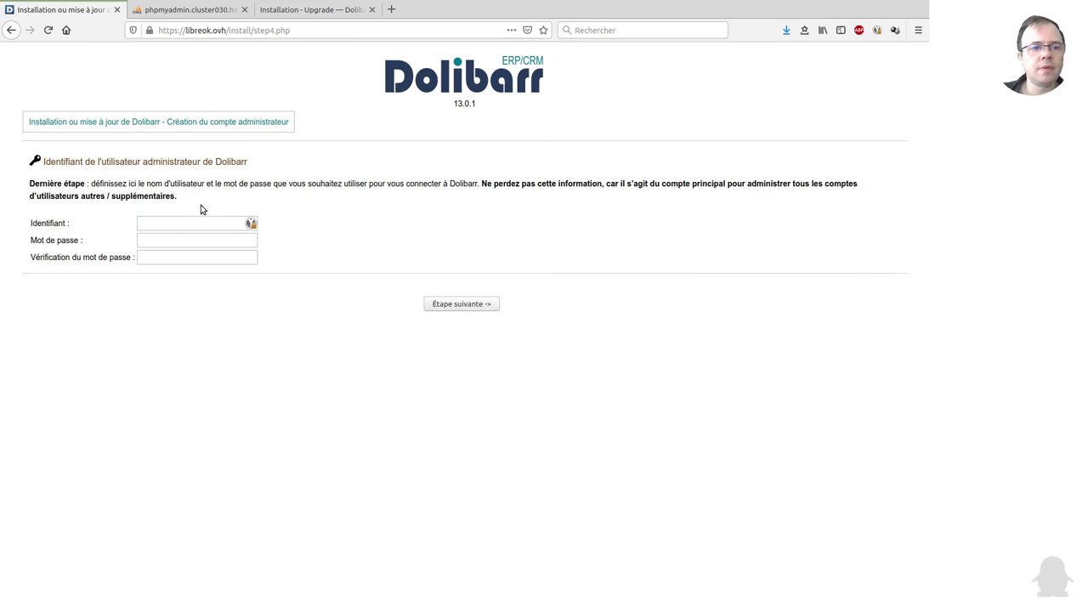
Step: Create the Dolibarr administrator account with the login libremaster, entering its password and the password verification
click(196, 224)
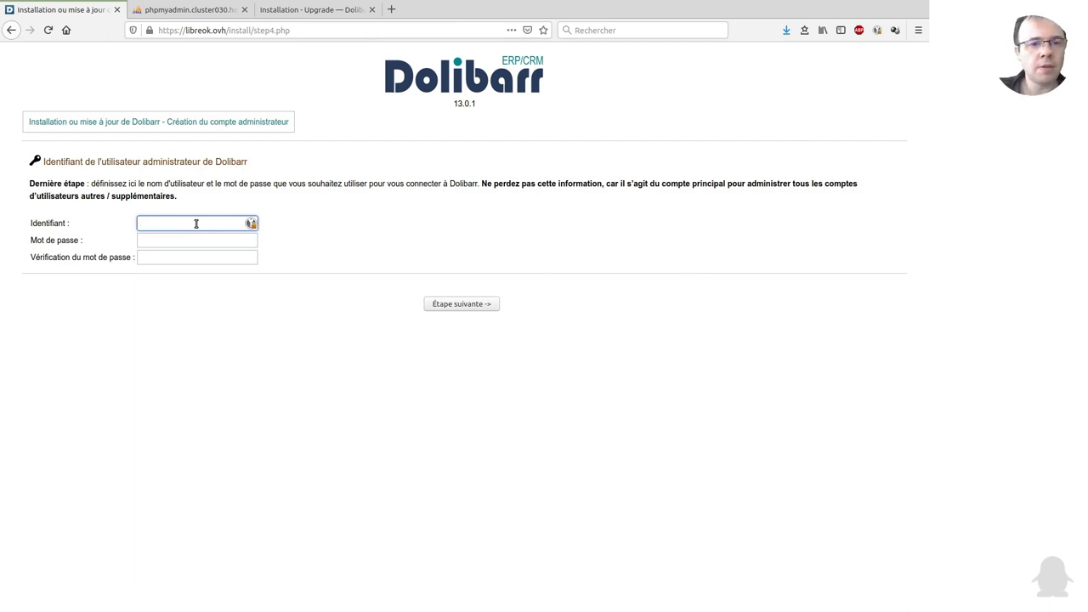
text(libremaster)
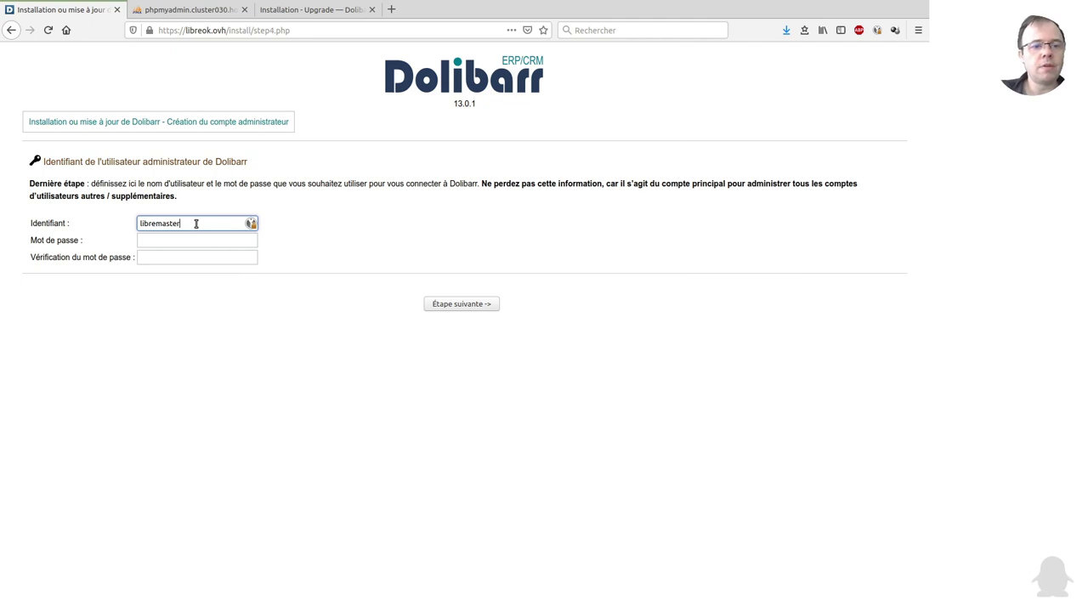
click(200, 243)
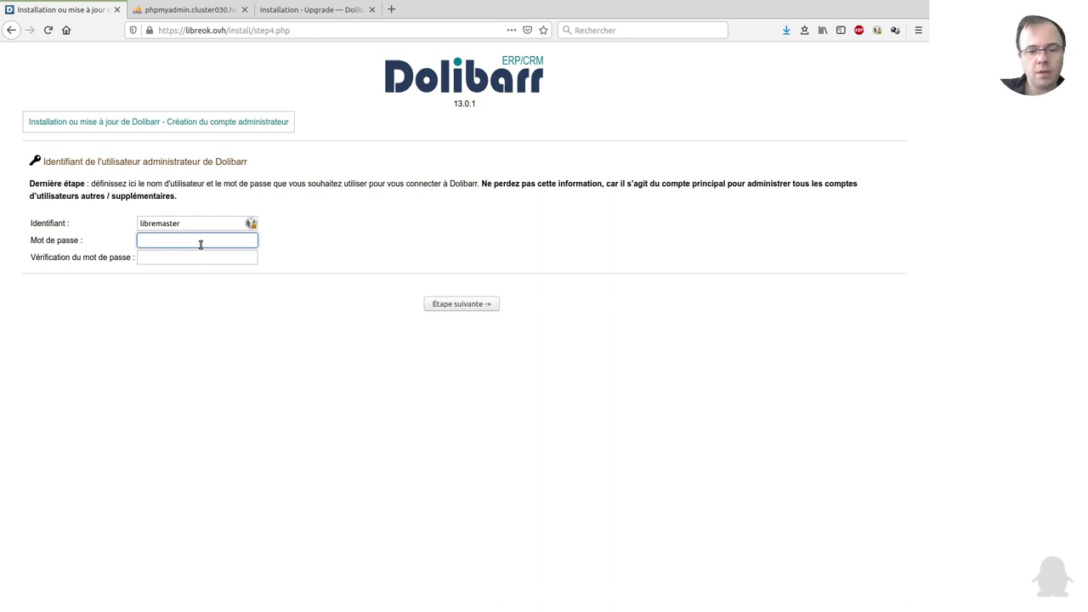
text(x)
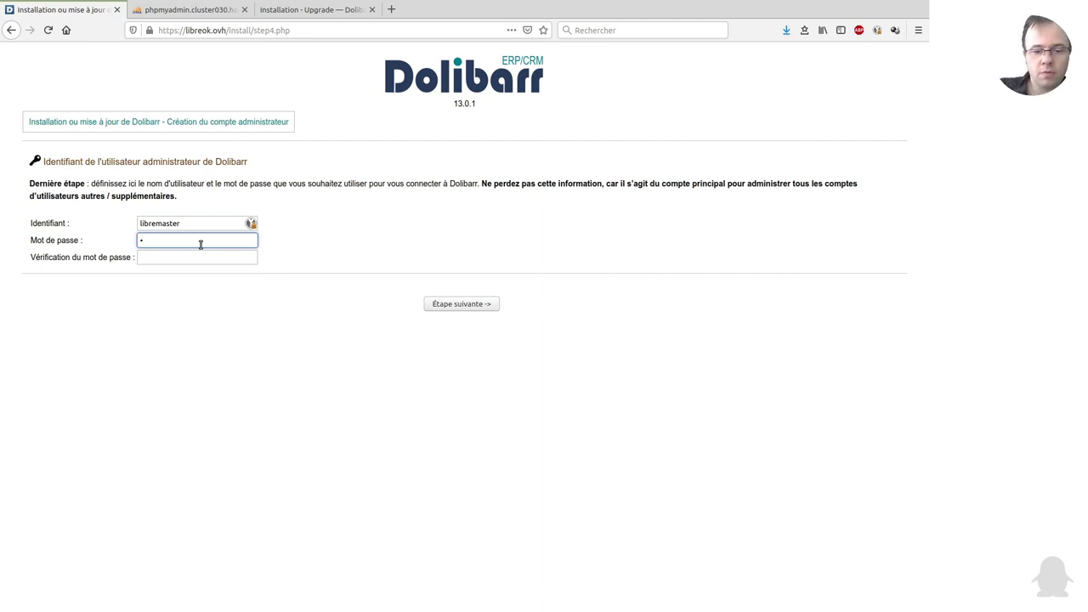
text(xxxxxx)
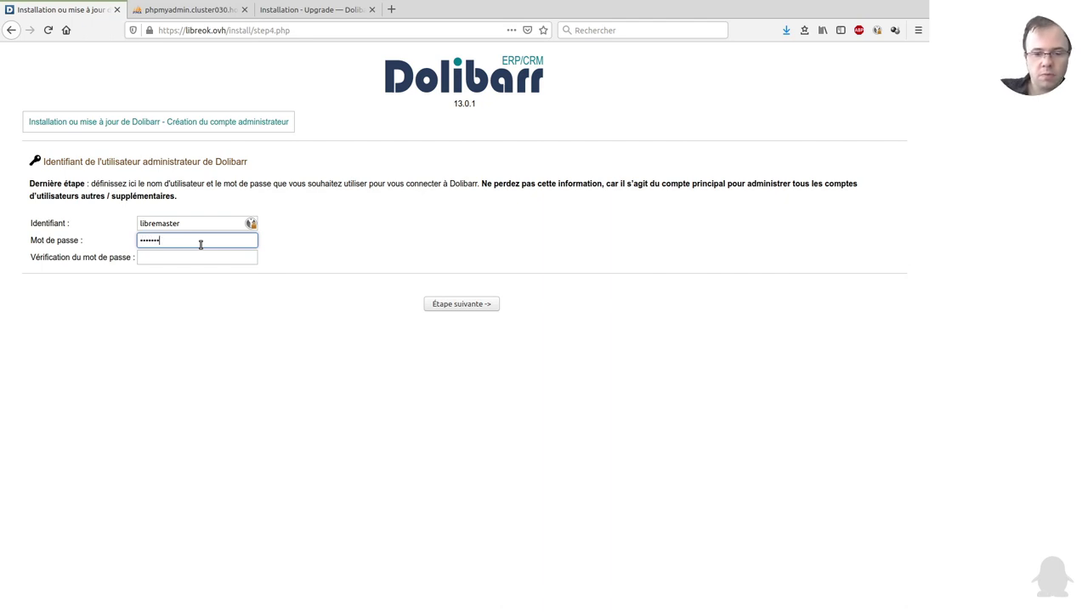
text(xx)
key(Tab)
text(xxxxxxxxx)
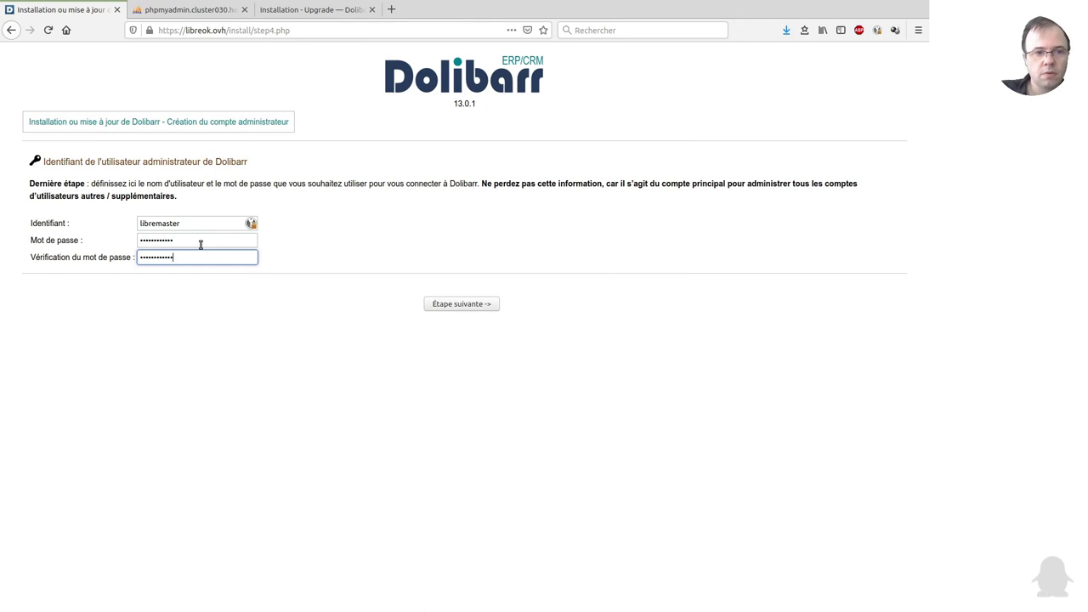
click(473, 305)
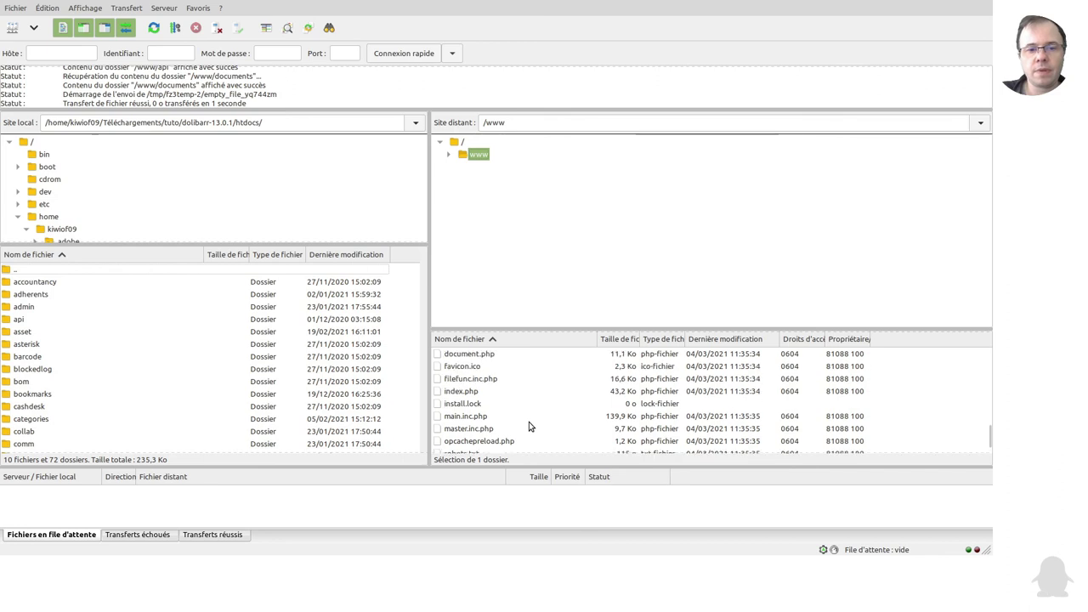
Step: Open the remote documents folder inside www and examine its subfolders
scroll(472, 400, up, 5)
scroll(472, 399, up, 5)
scroll(474, 401, up, 6)
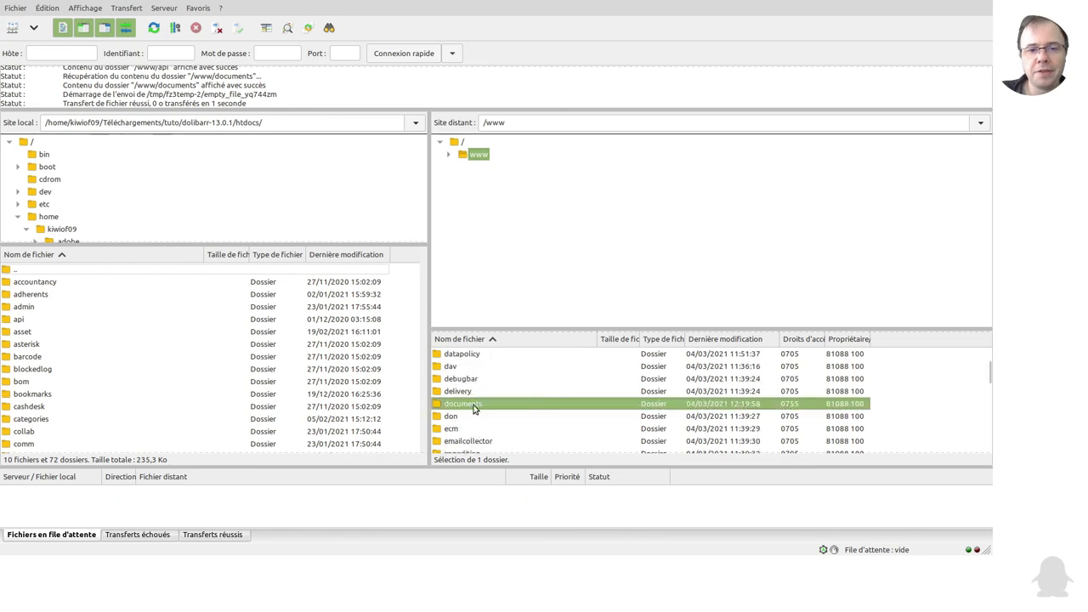
double_click(473, 406)
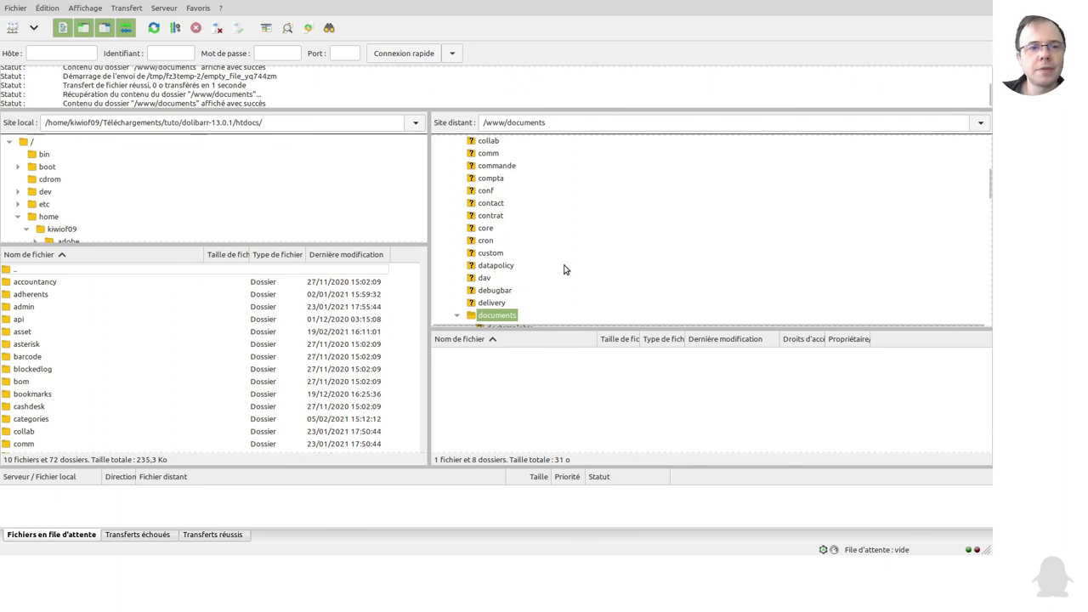
scroll(527, 260, down, 4)
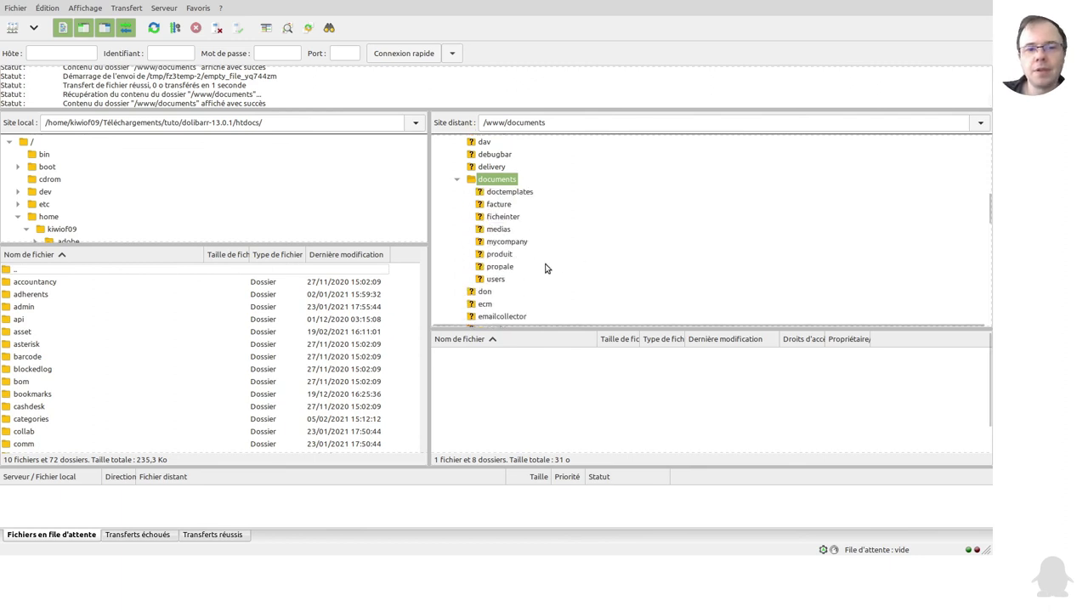
Step: Create an empty file named install.lock in the remote /www/documents folder
scroll(501, 389, up, 3)
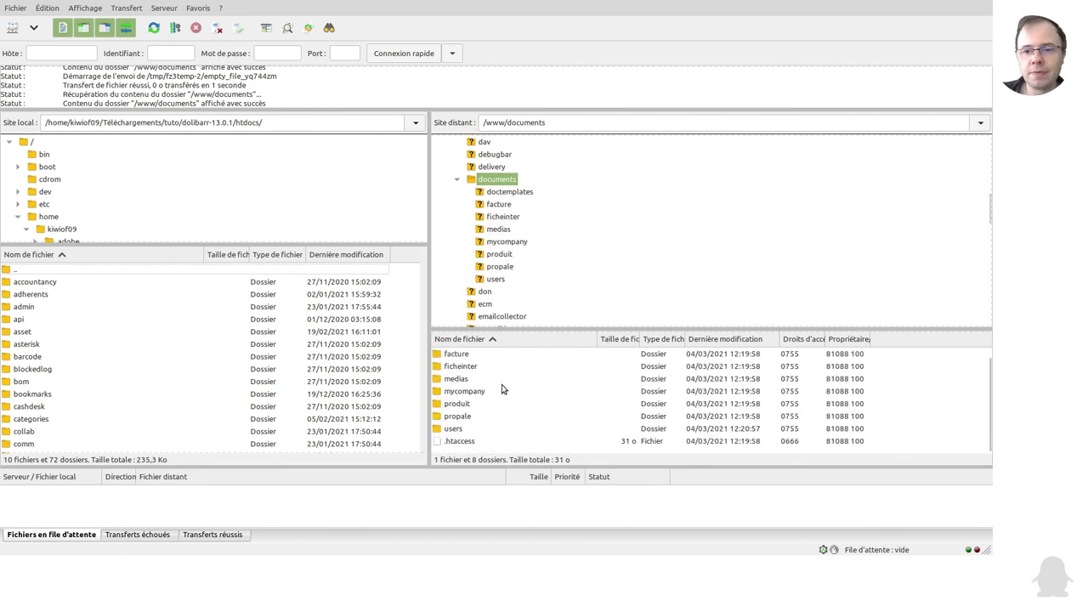
scroll(502, 389, up, 1)
click(503, 391)
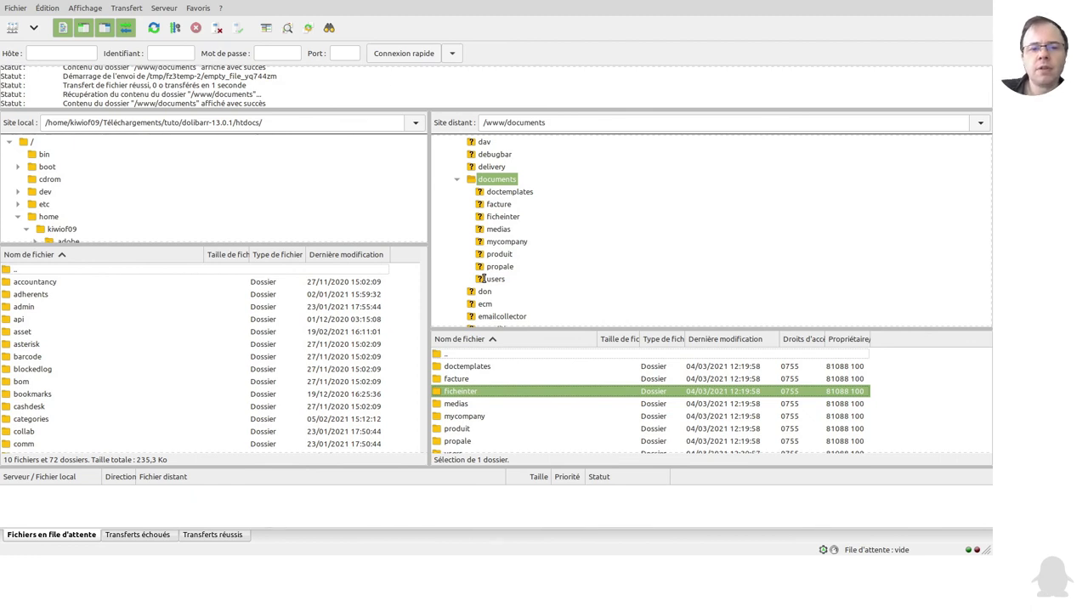
key(Return)
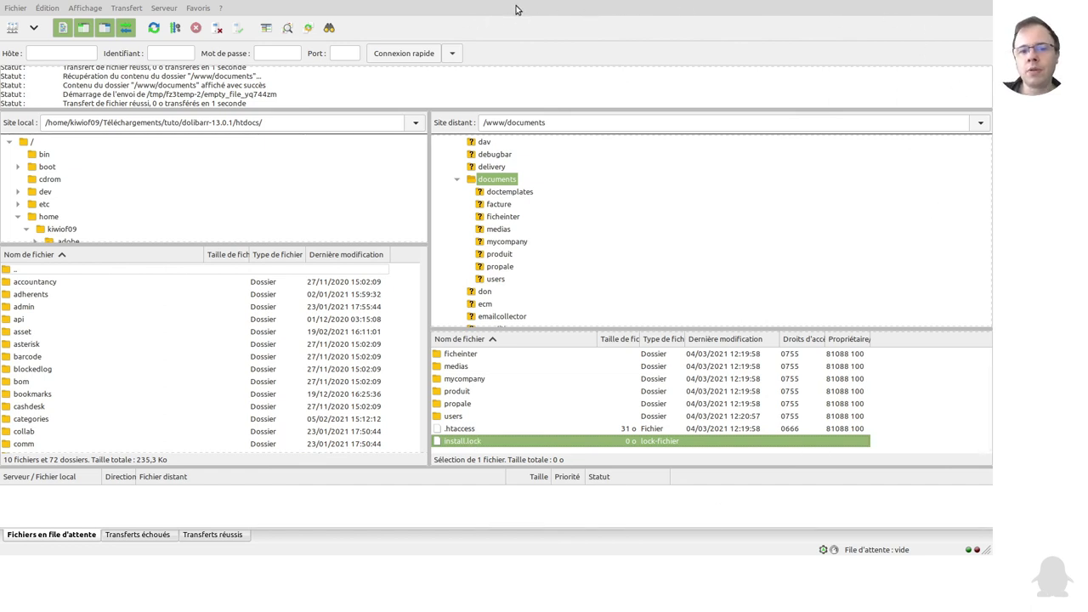
Step: Switch back to the browser, open Dolibarr's configuration area from the finished installer and log in as libremaster with the account password
key(alt+F4)
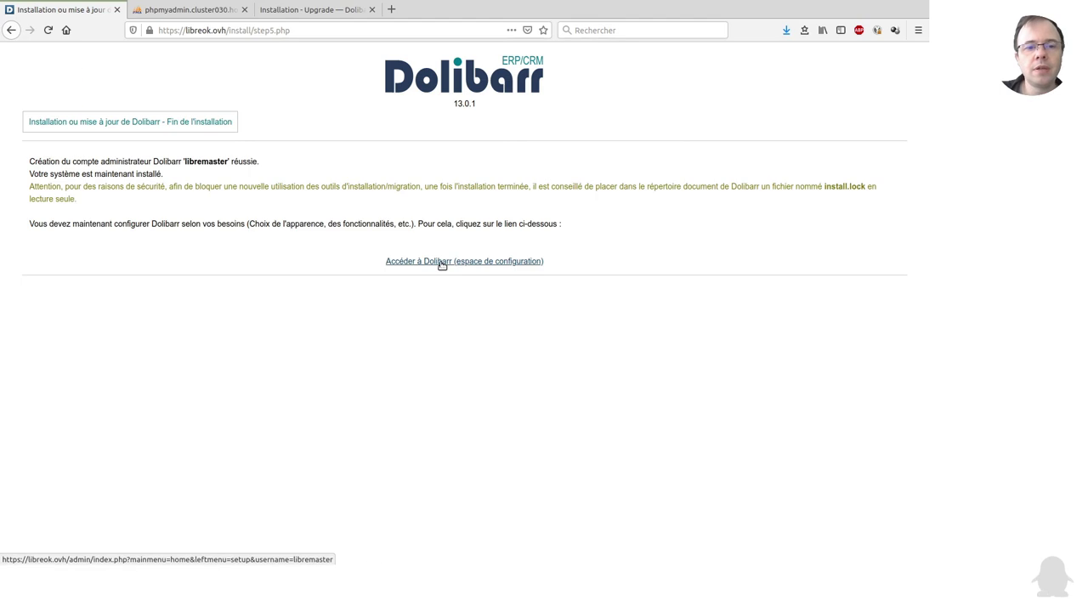
click(440, 263)
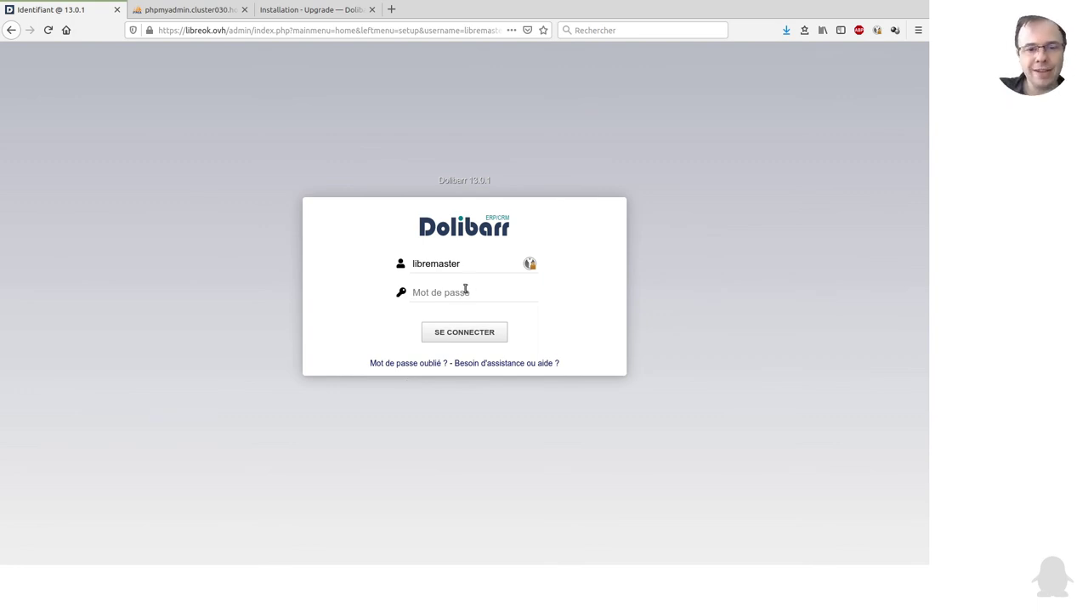
text(••••••••••)
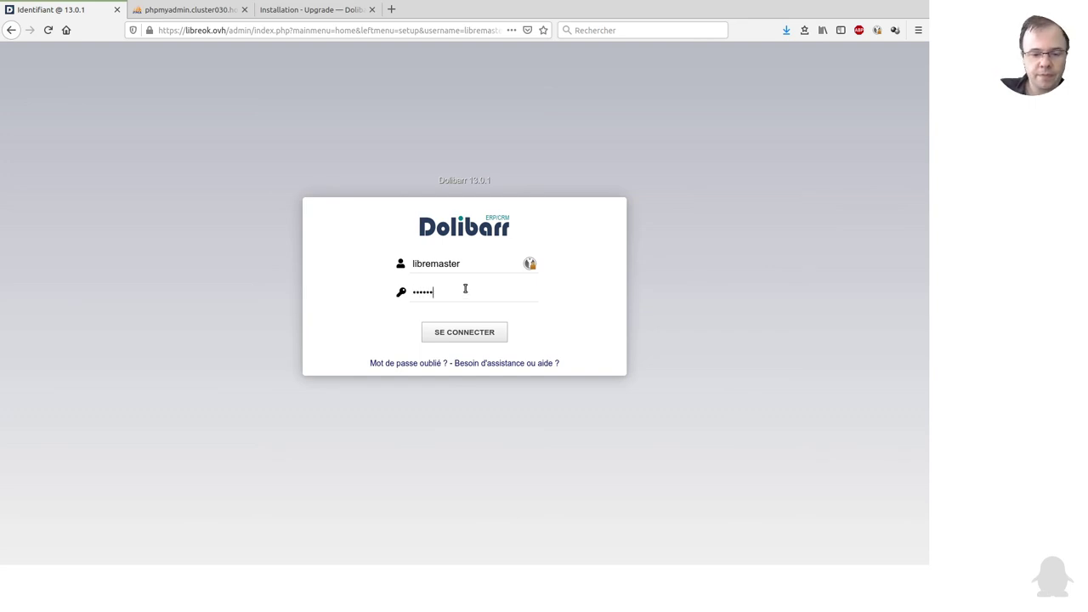
text(••)
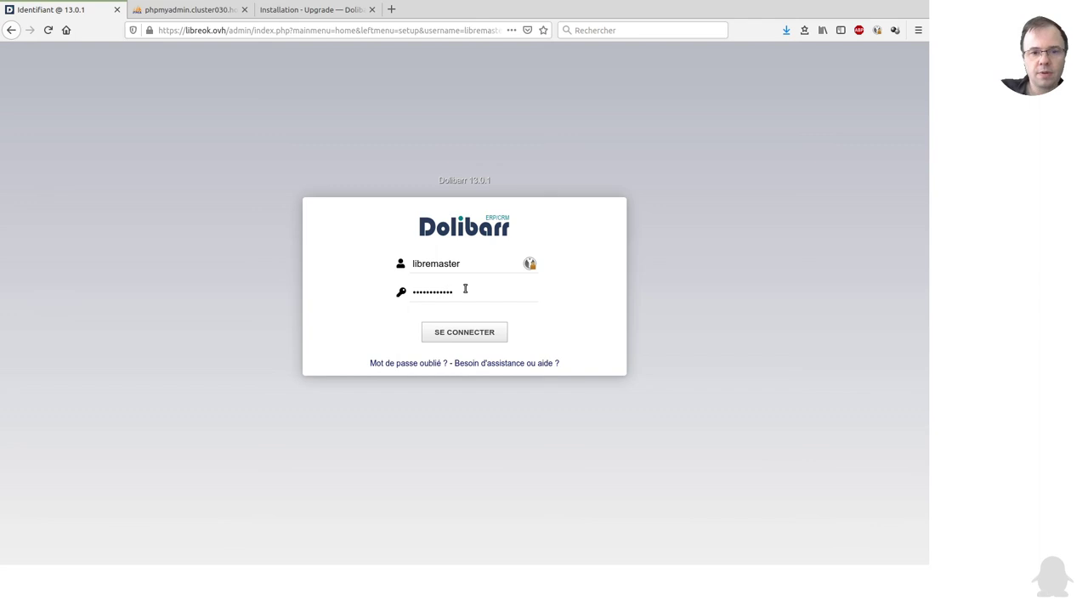
click(457, 338)
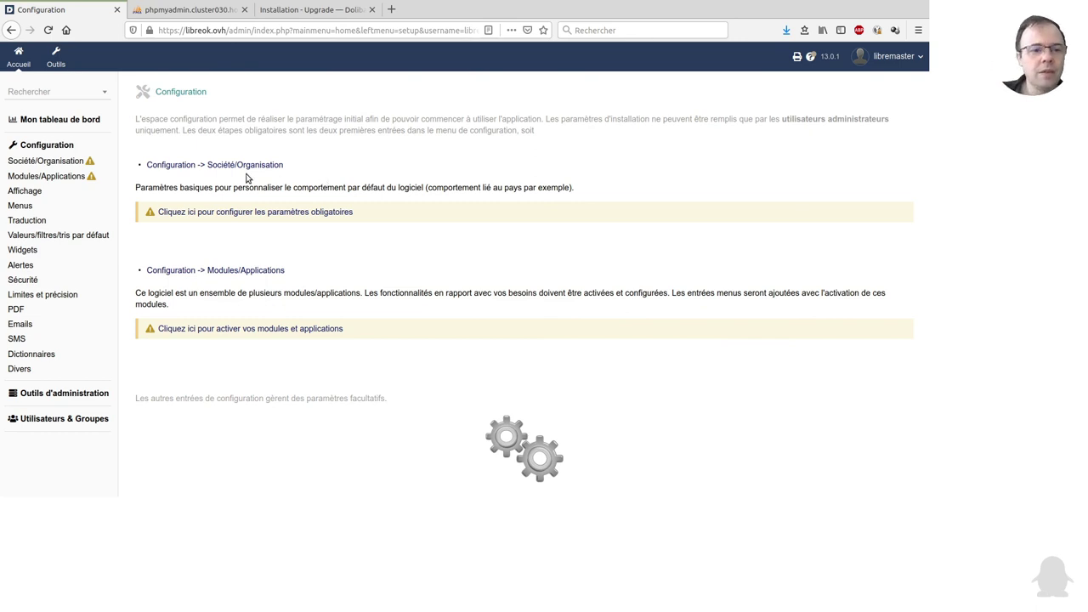
Step: Open the Société/Organisation settings and examine the company details, professional identifiers, fiscal year and TVA options
click(68, 166)
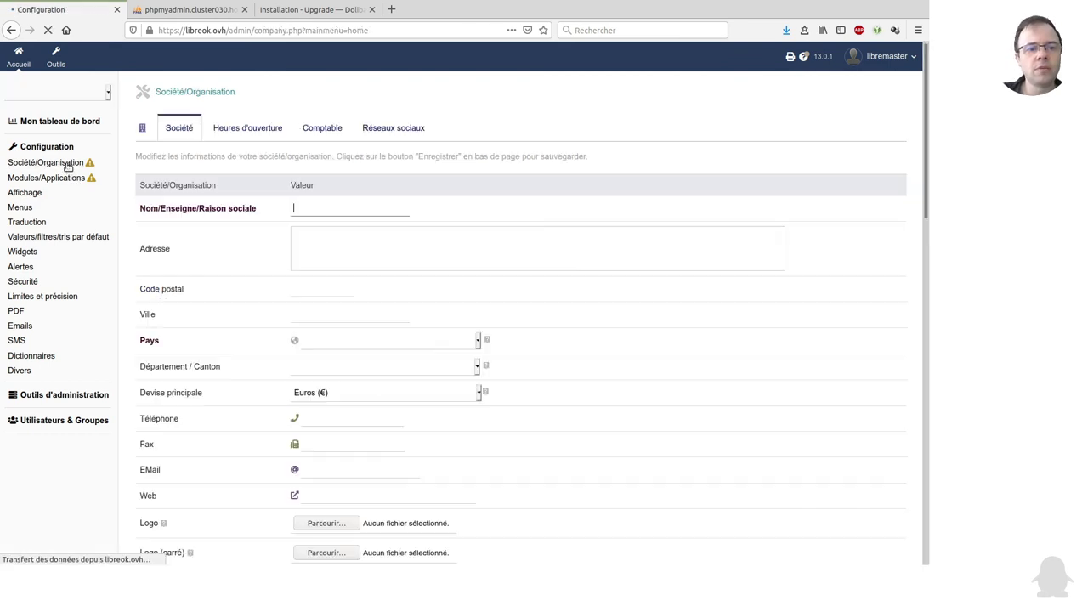
scroll(305, 297, down, 5)
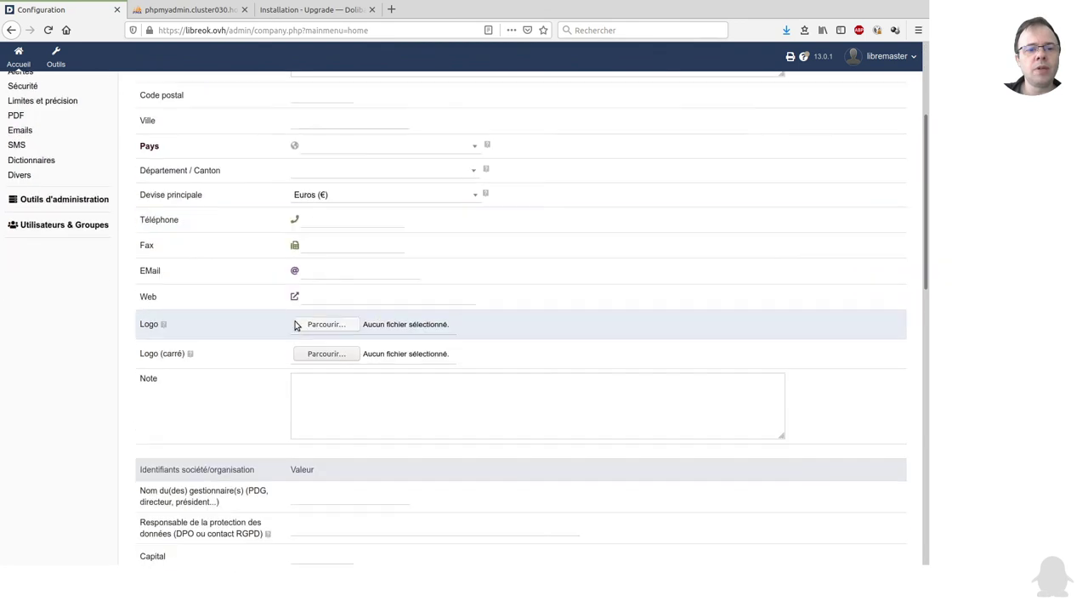
scroll(306, 320, down, 6)
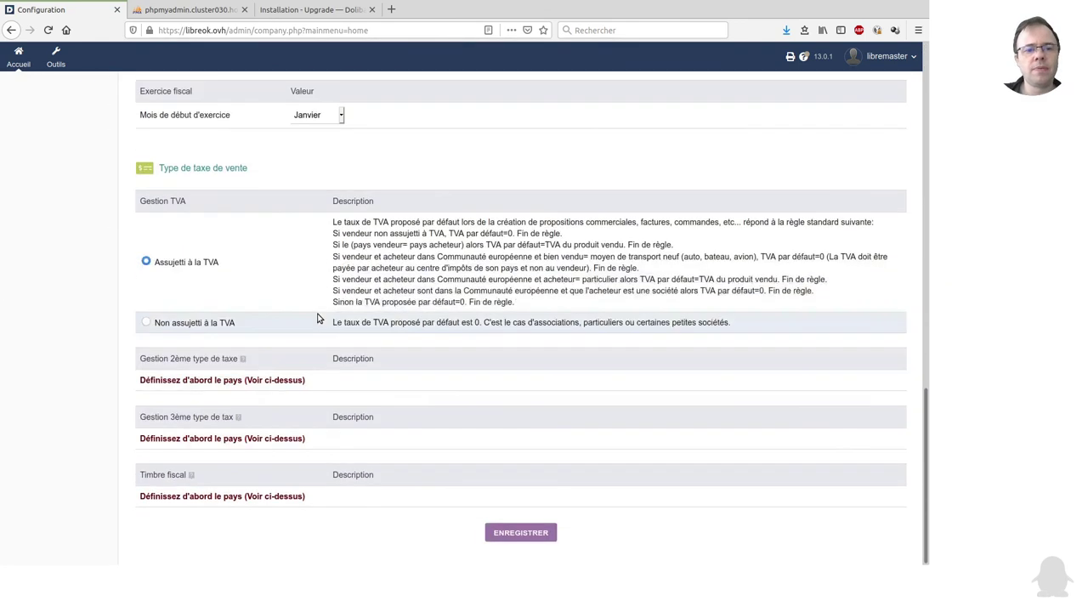
scroll(320, 314, up, 12)
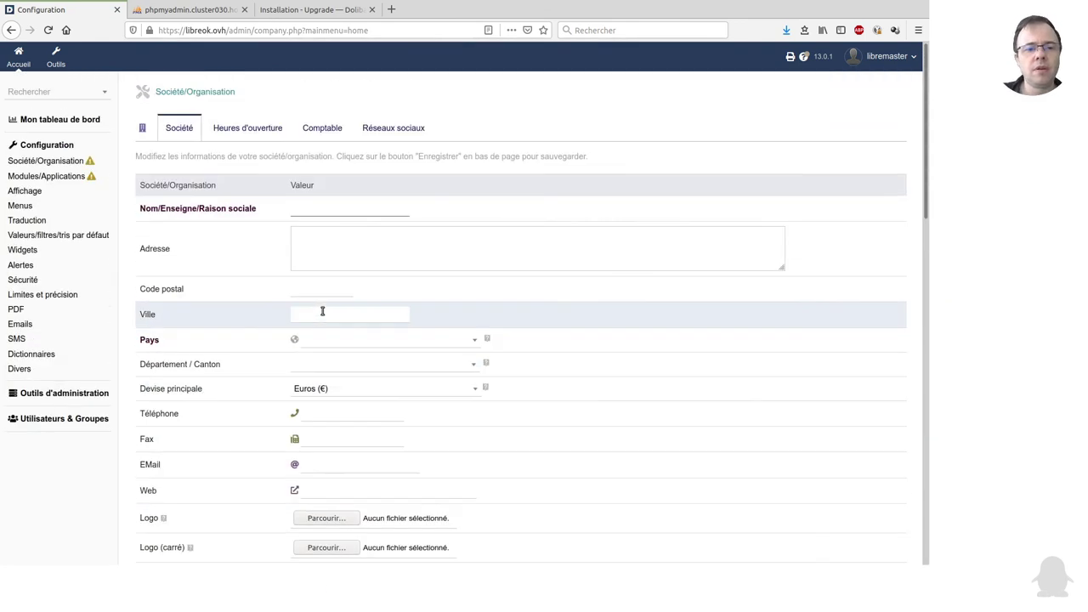
scroll(323, 308, down, 1)
scroll(323, 254, up, 1)
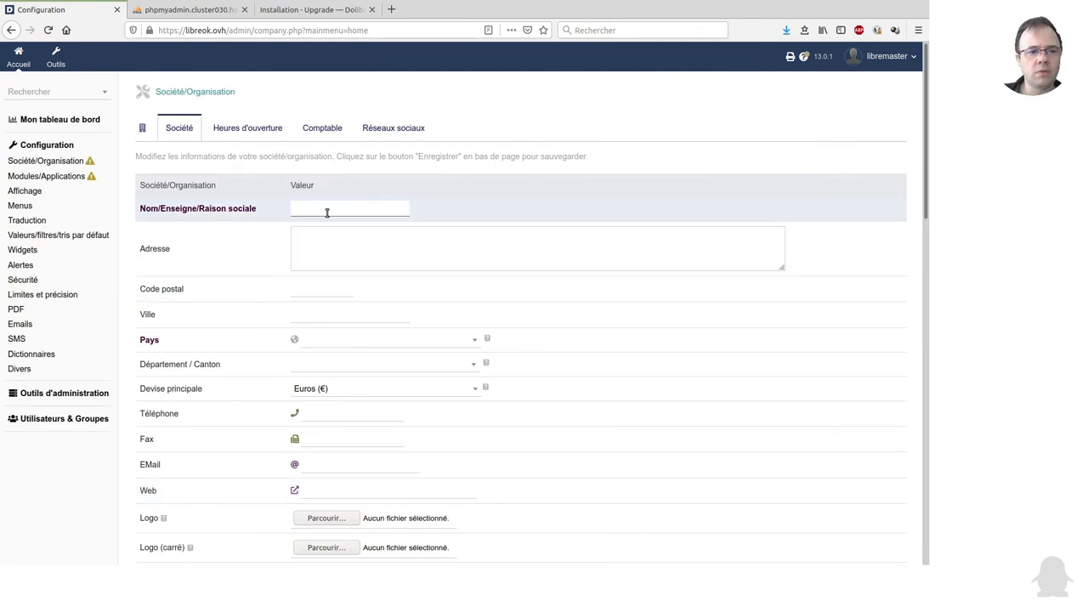
scroll(297, 254, down, 3)
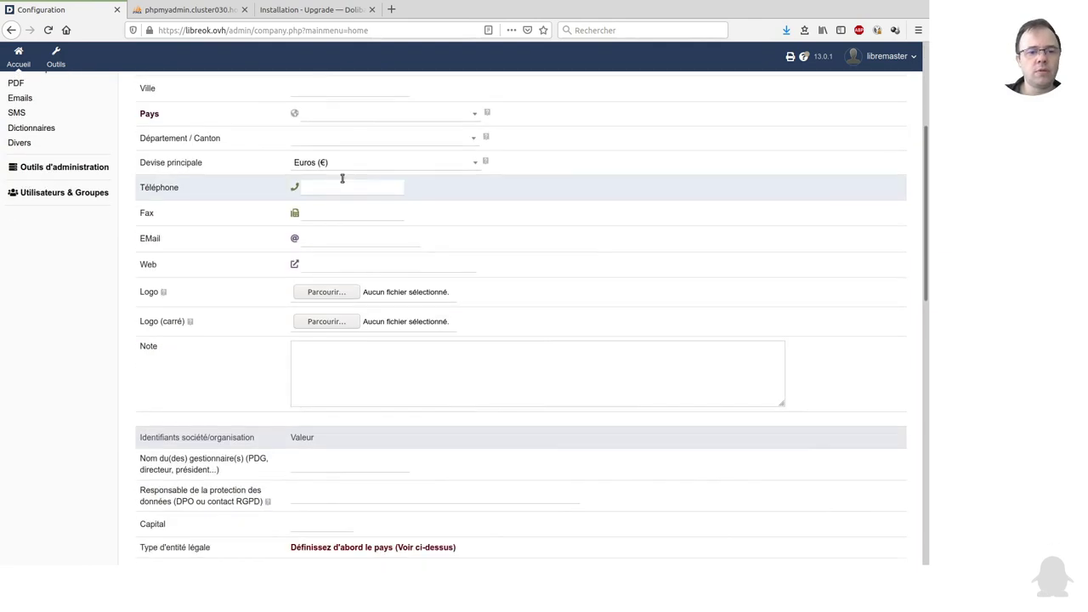
scroll(280, 255, down, 2)
scroll(255, 238, up, 2)
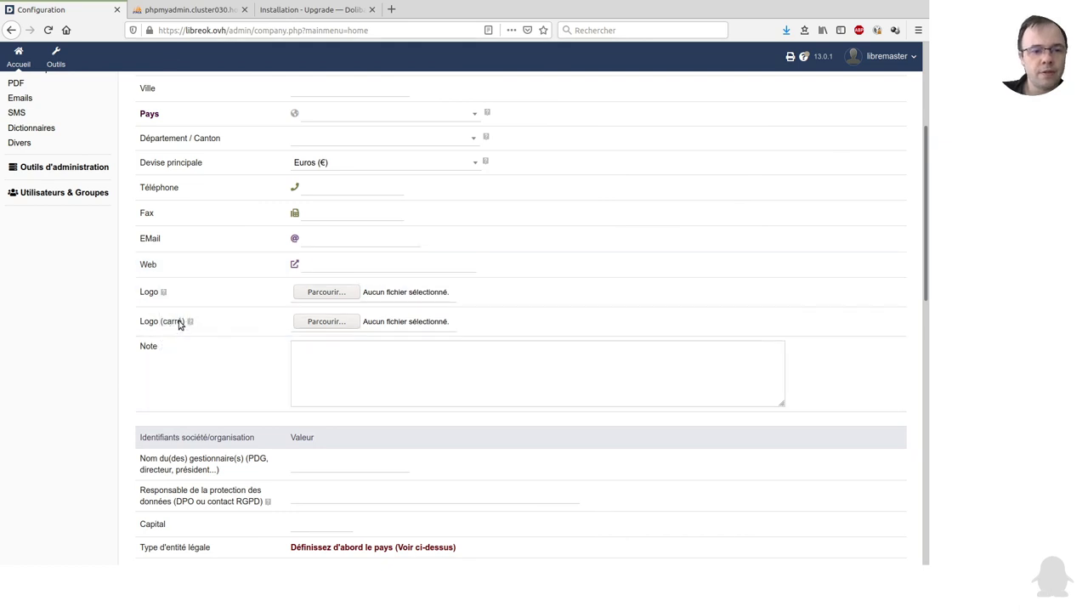
scroll(242, 318, down, 5)
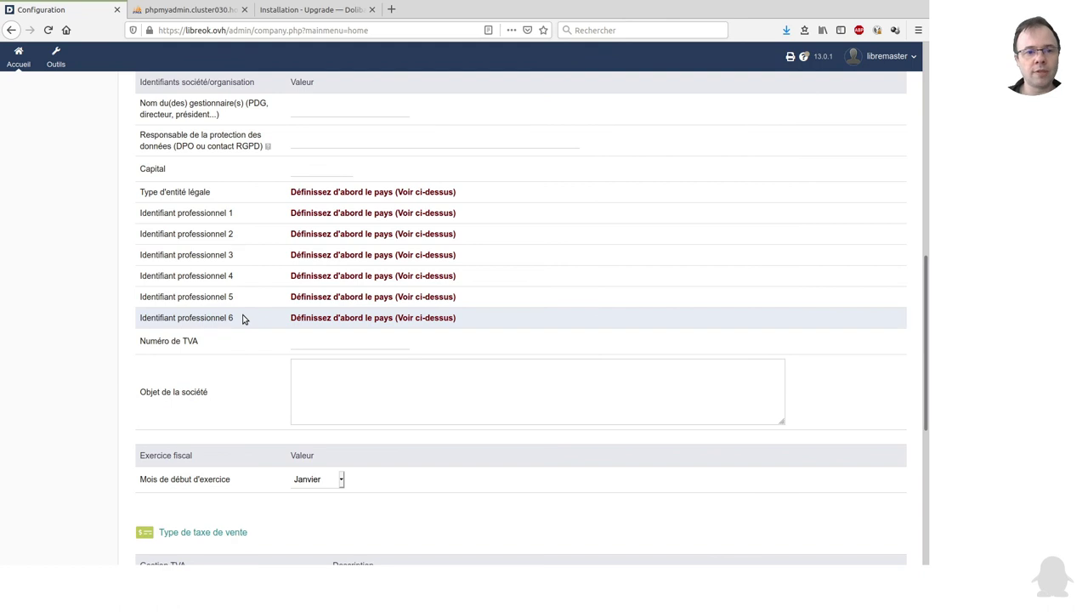
scroll(243, 318, up, 4)
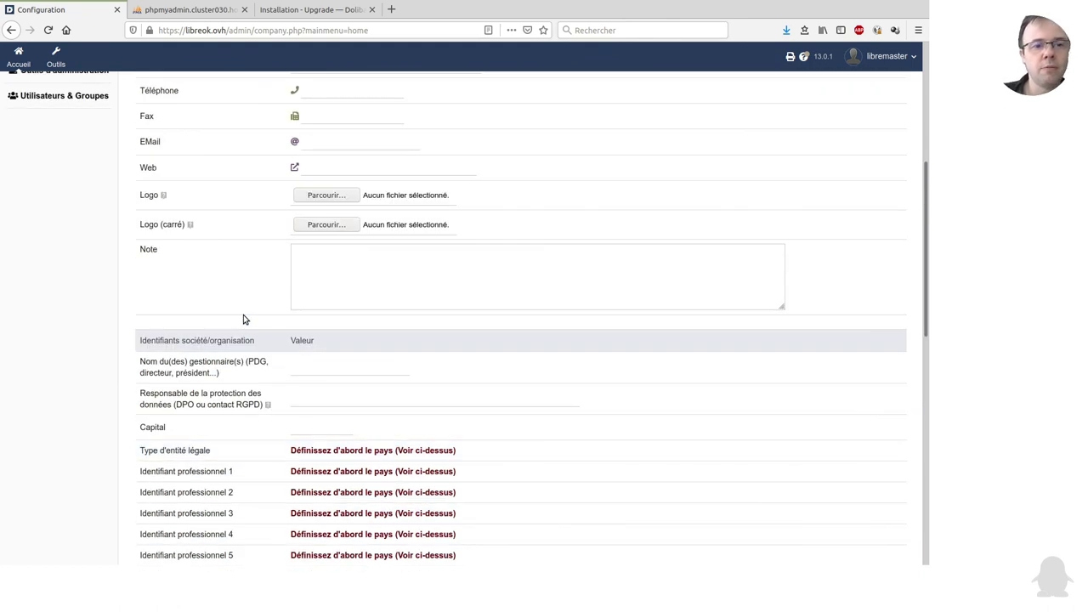
scroll(243, 318, down, 9)
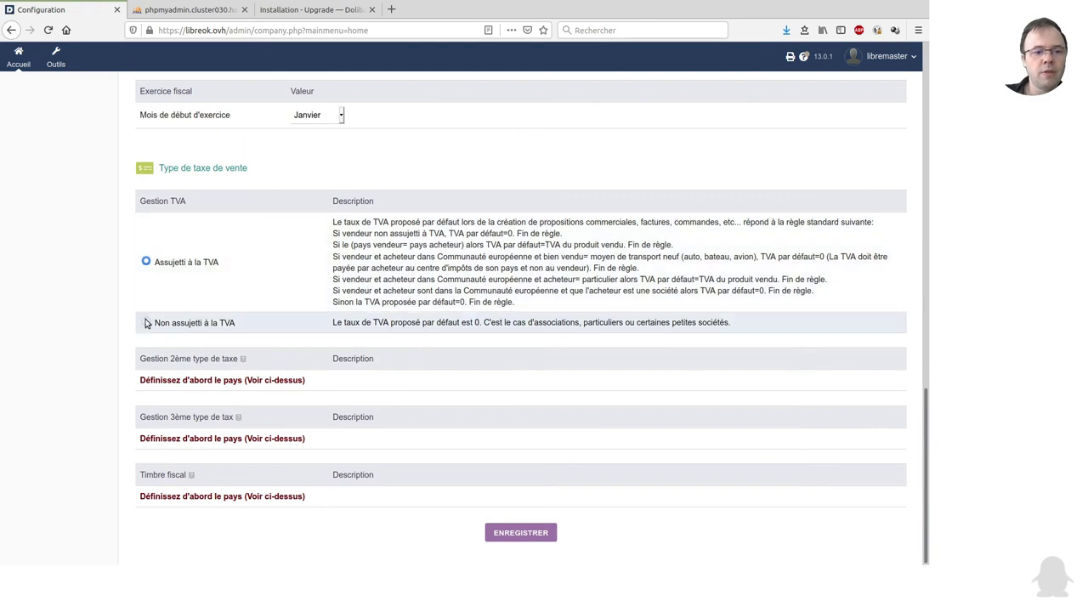
scroll(353, 469, up, 6)
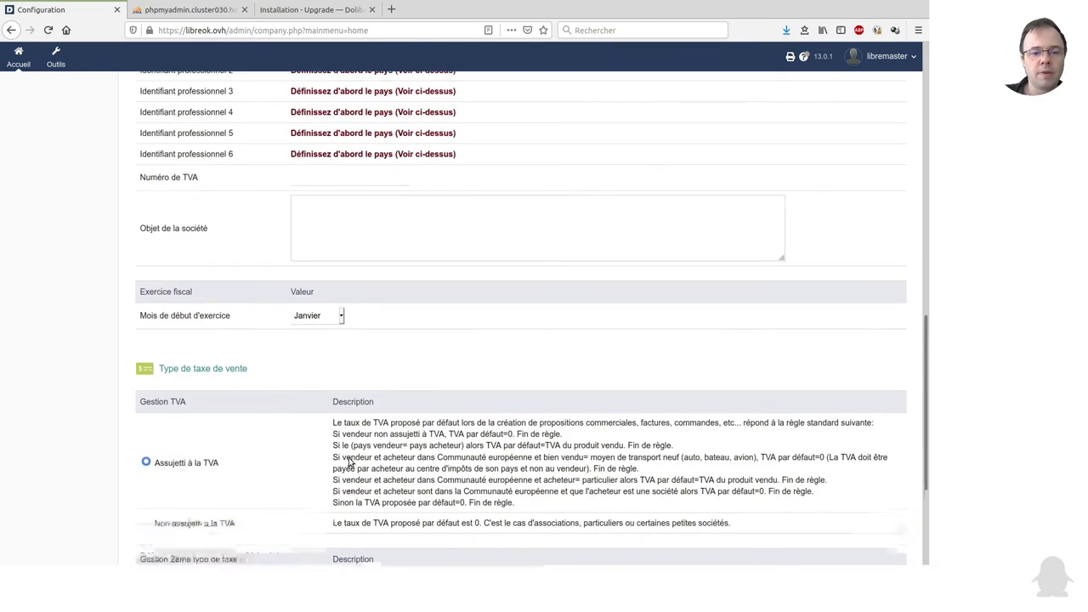
scroll(351, 449, up, 8)
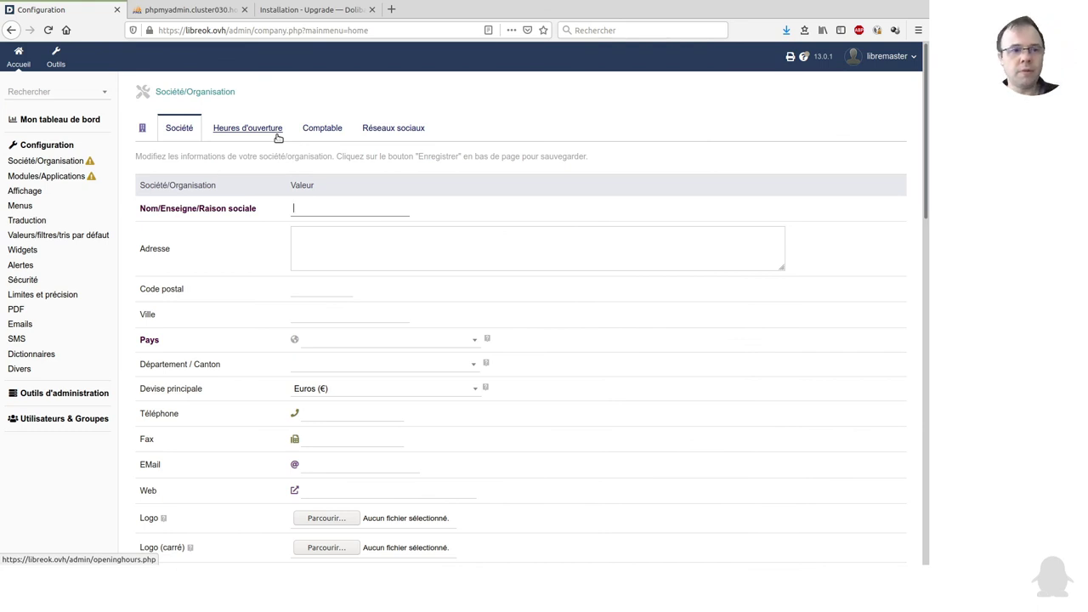
Step: Open the Modules/Applications configuration and activate the Tiers module under Gestion de la relation client
click(55, 176)
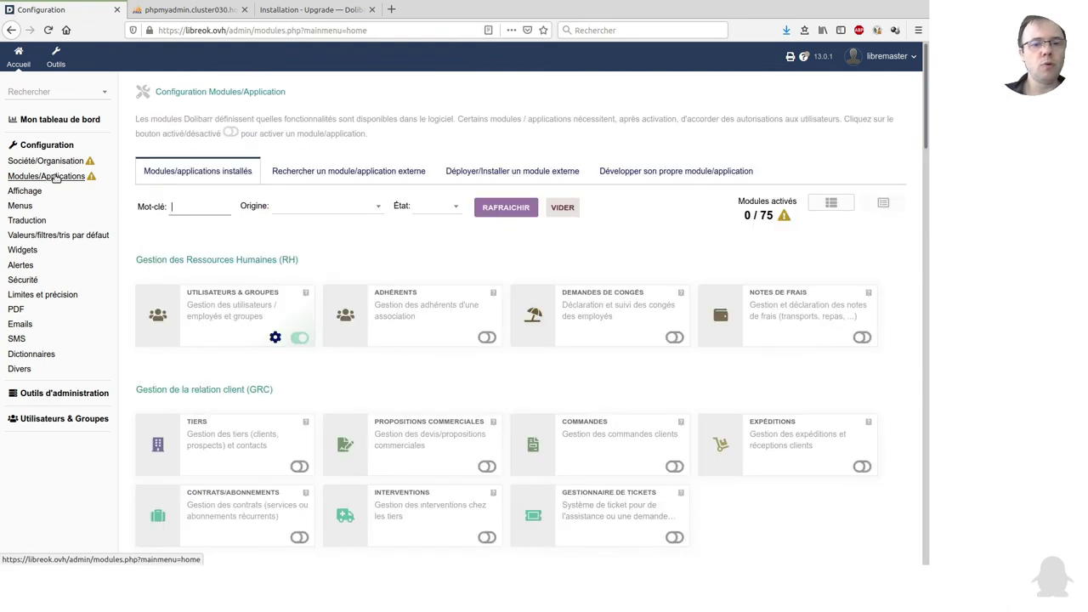
scroll(357, 245, down, 3)
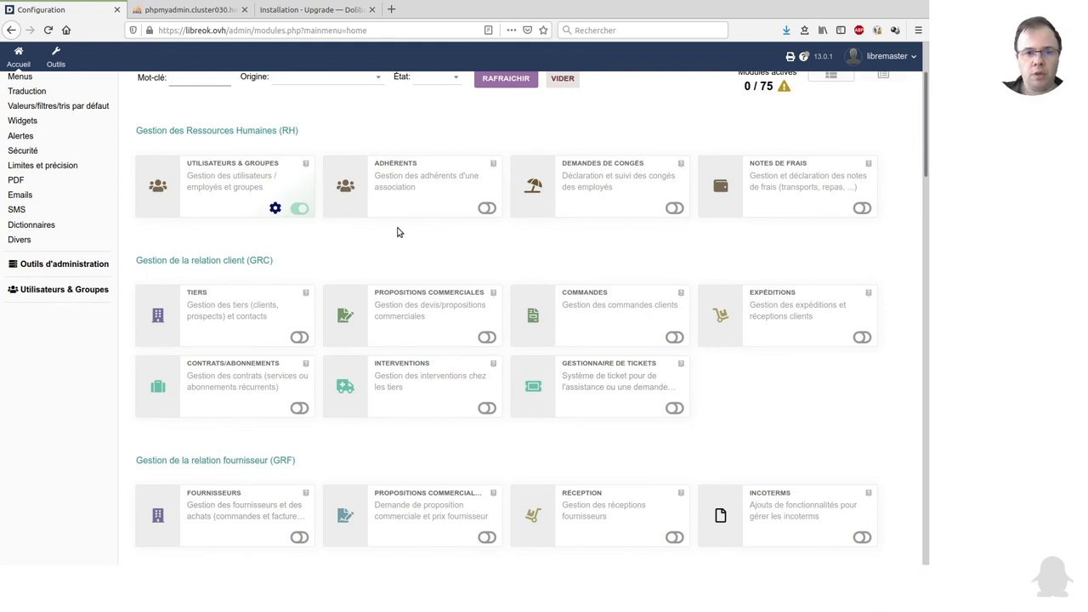
scroll(274, 260, down, 1)
scroll(273, 260, down, 2)
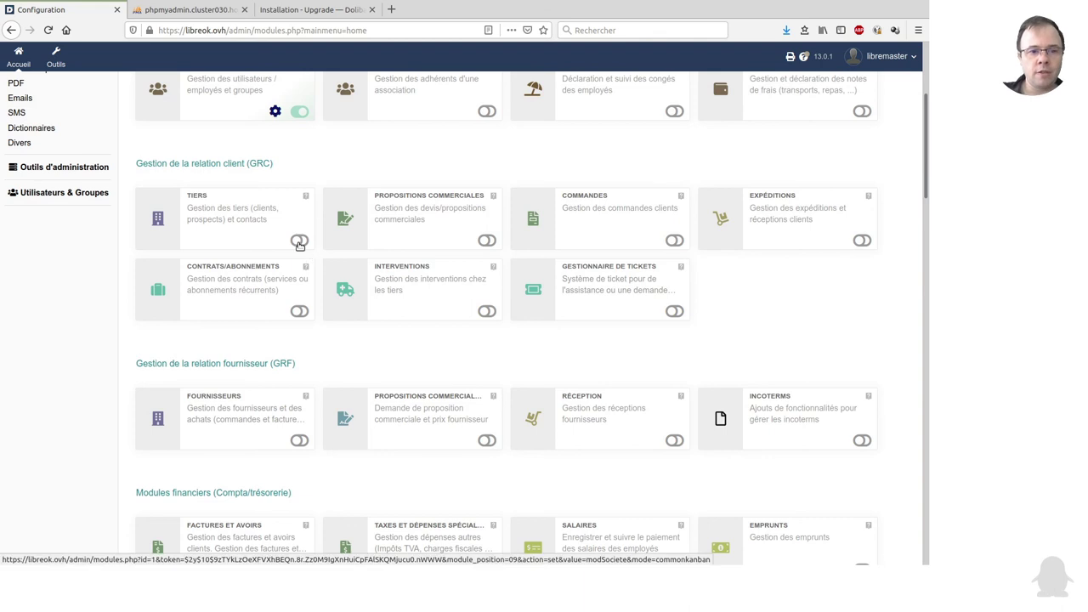
click(294, 244)
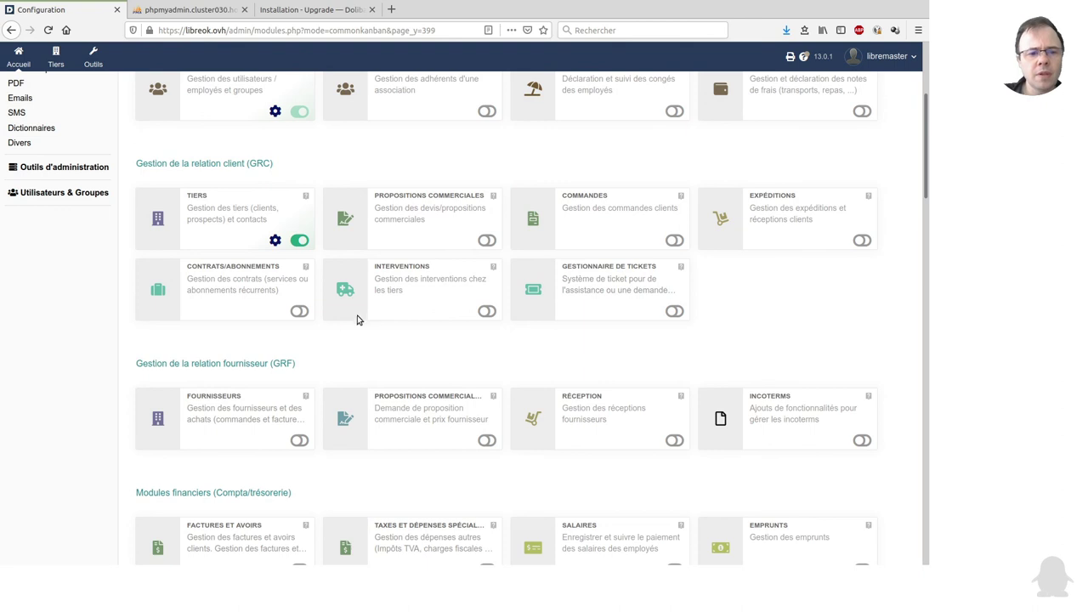
Step: Activate the Factures et avoirs module and the Services module
scroll(344, 391, down, 3)
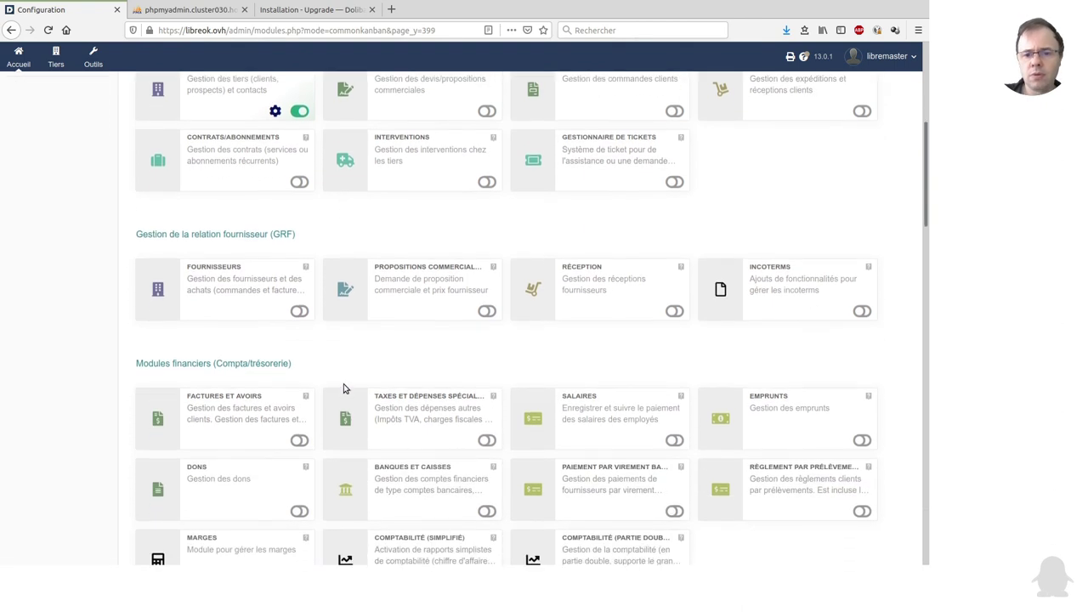
click(299, 440)
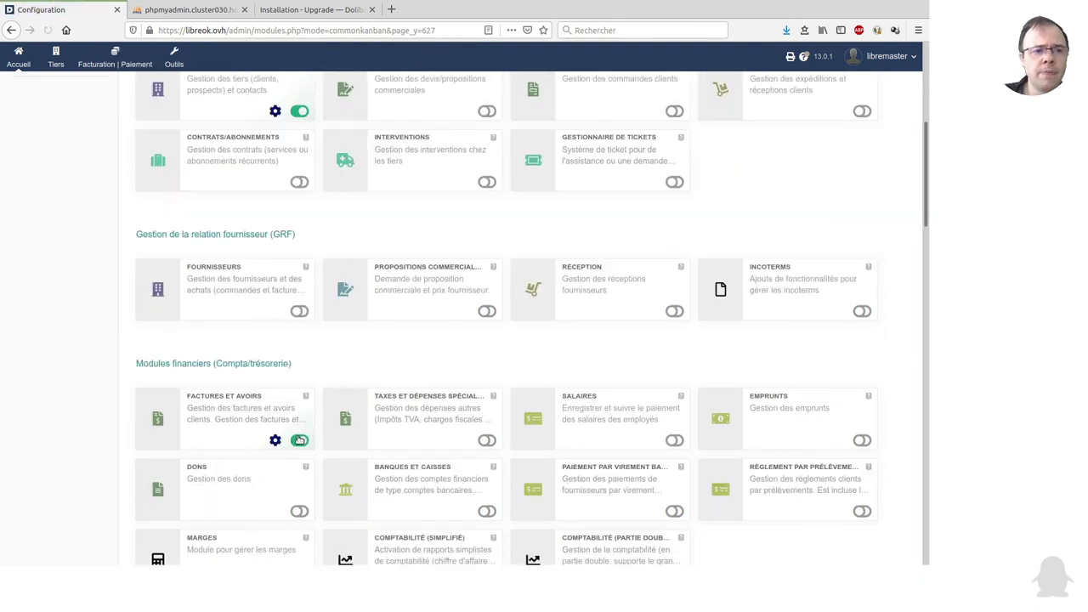
scroll(300, 439, down, 4)
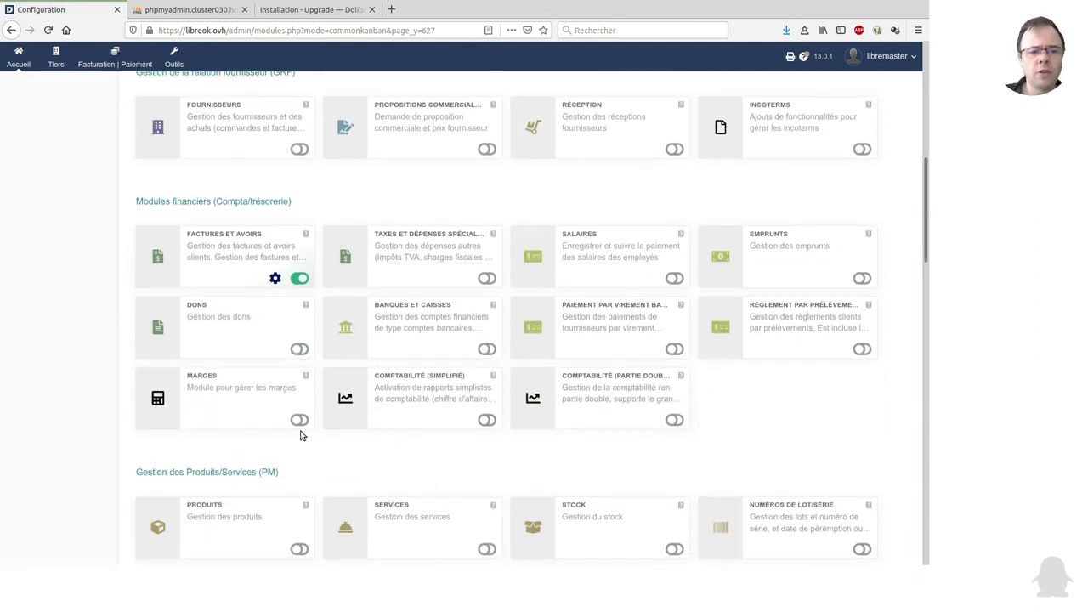
scroll(299, 439, down, 4)
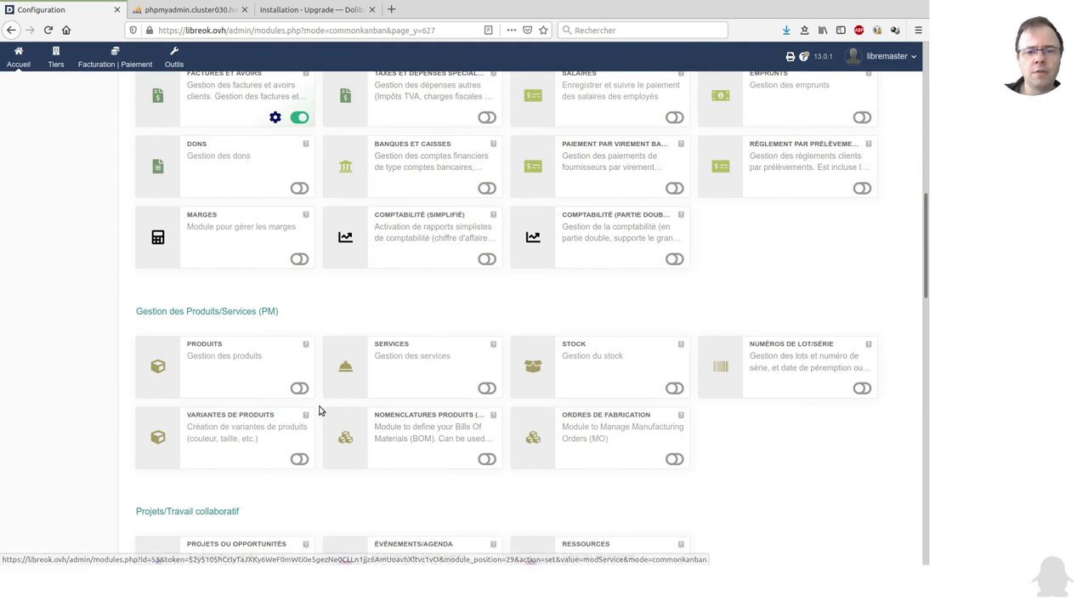
click(486, 388)
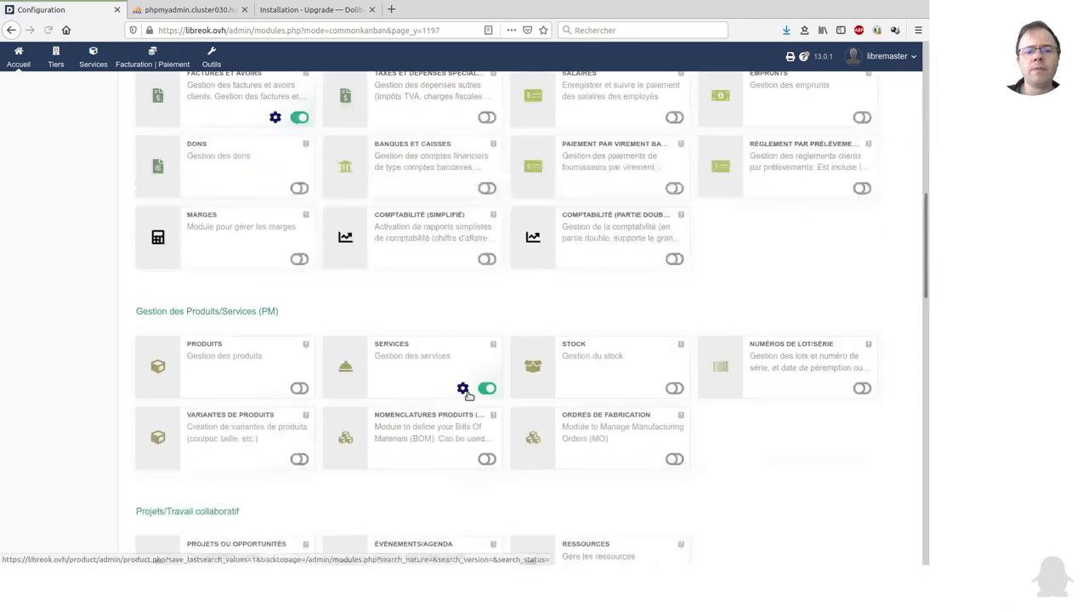
Step: Examine the modules for collaborative projects, electronic document management and multi-module tools
scroll(466, 395, down, 3)
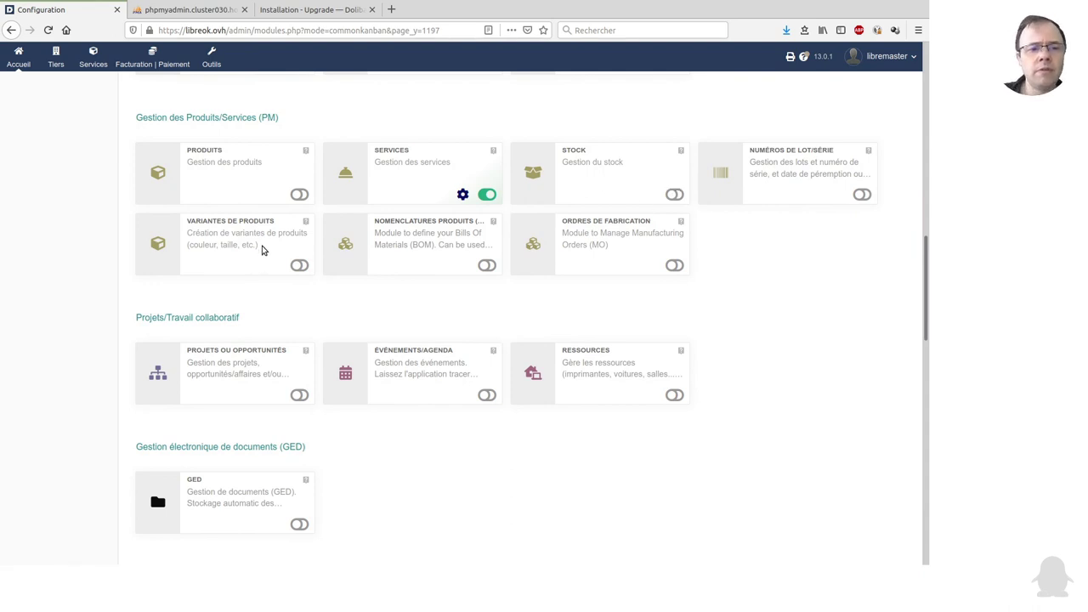
scroll(281, 439, down, 2)
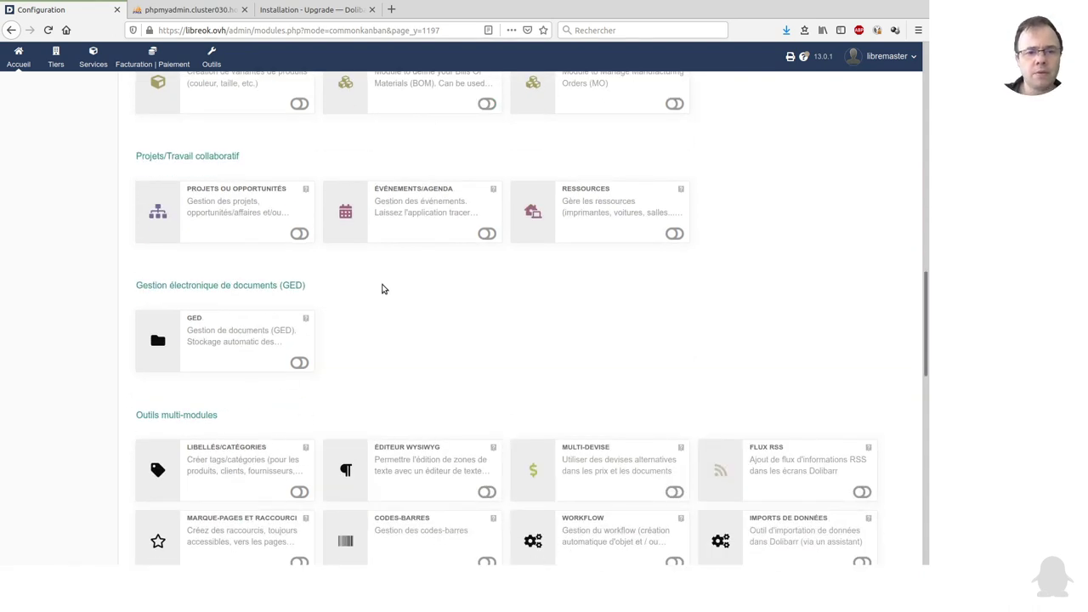
scroll(437, 282, down, 2)
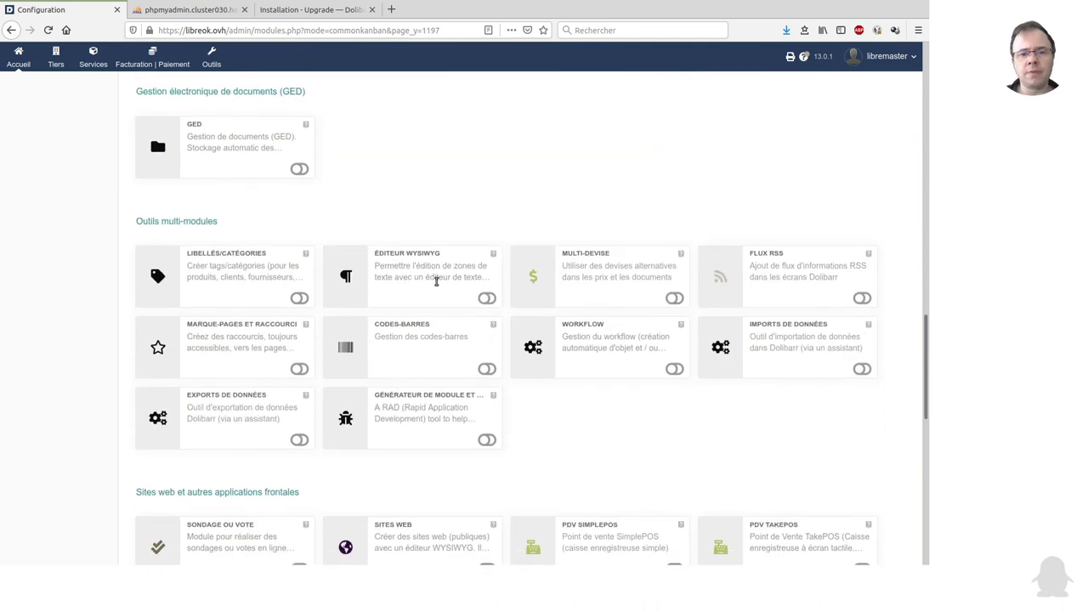